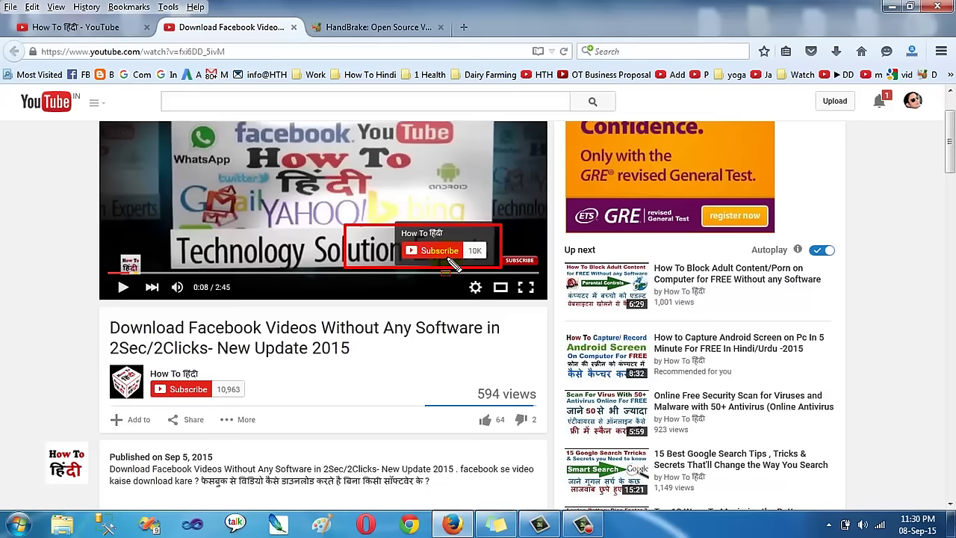
Switch from the YouTube video page to the already open HandBrake website at handbrake.fr
{"action": "left_click_drag", "start_coordinate": [76, 357], "coordinate": [256, 409]}
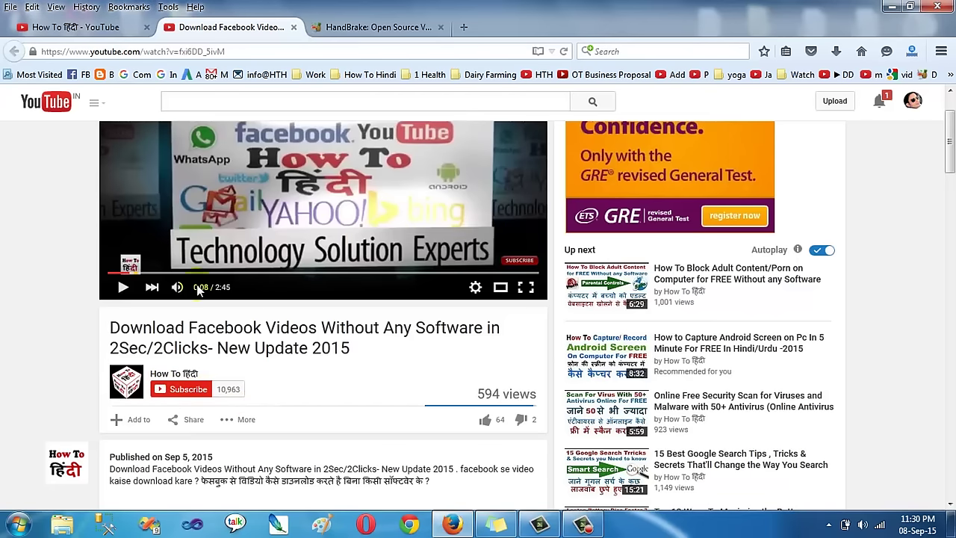
{"action": "left_click", "coordinate": [344, 27]}
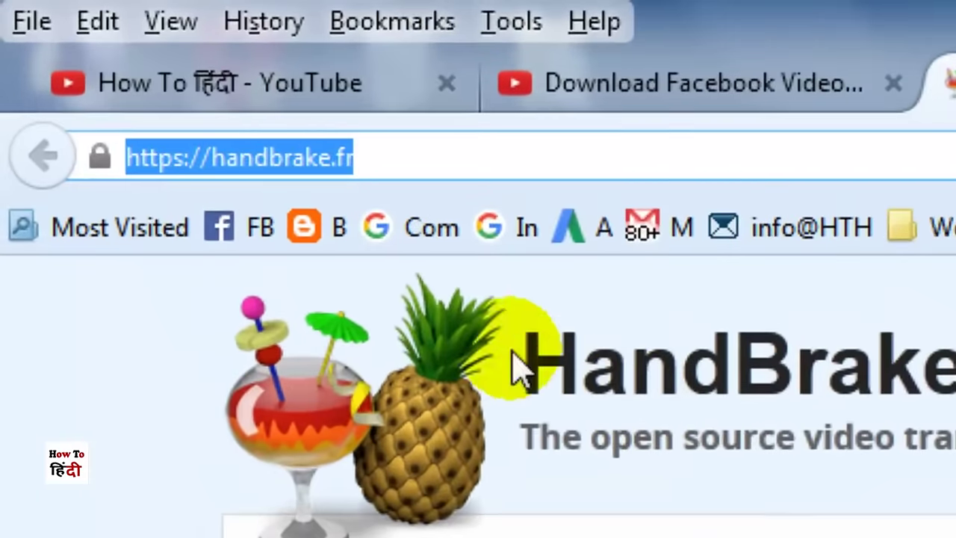
{"action": "left_click_drag", "start_coordinate": [12, 105], "coordinate": [332, 166]}
{"action": "left_click_drag", "start_coordinate": [482, 202], "coordinate": [530, 207]}
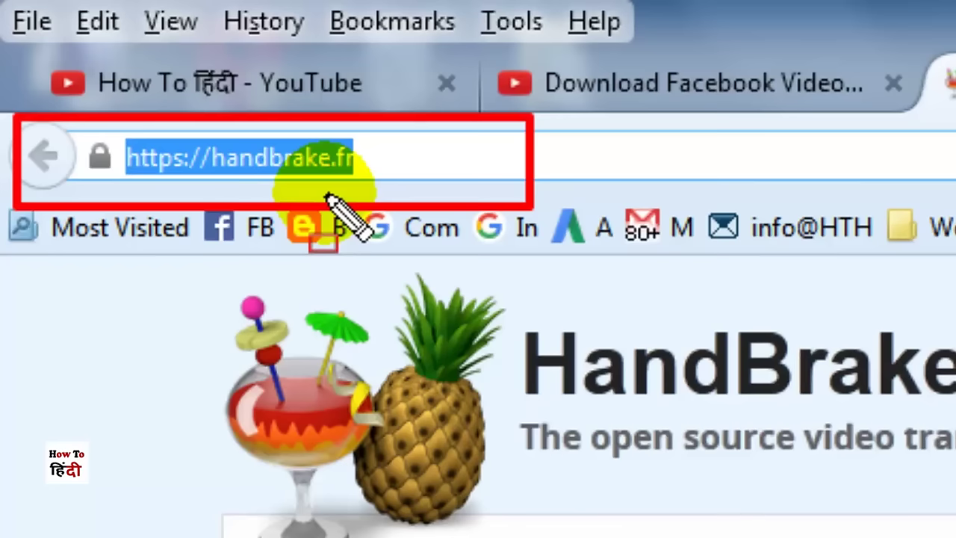
{"action": "key", "text": "Escape"}
{"action": "left_click", "coordinate": [418, 172]}
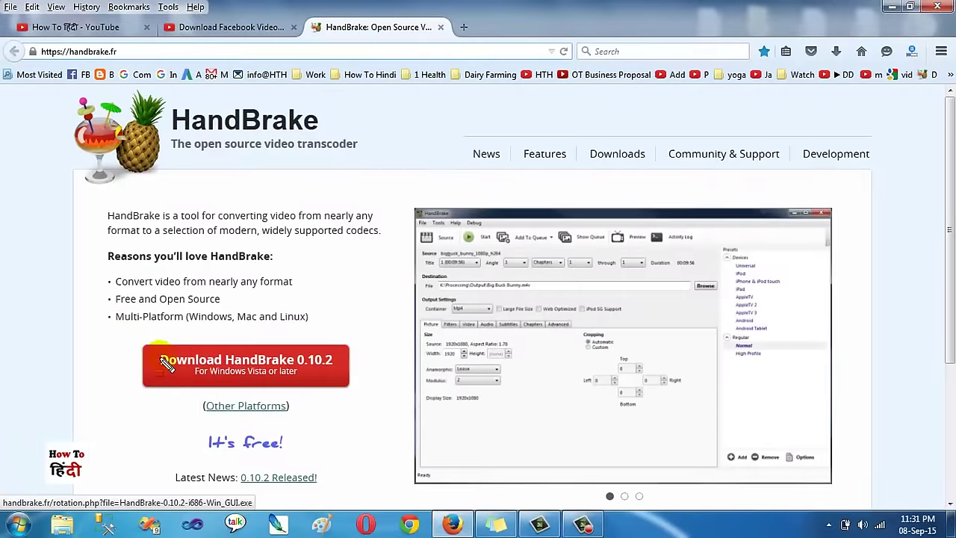
Open the Downloads page of the HandBrake website
{"action": "left_click_drag", "start_coordinate": [116, 328], "coordinate": [366, 398]}
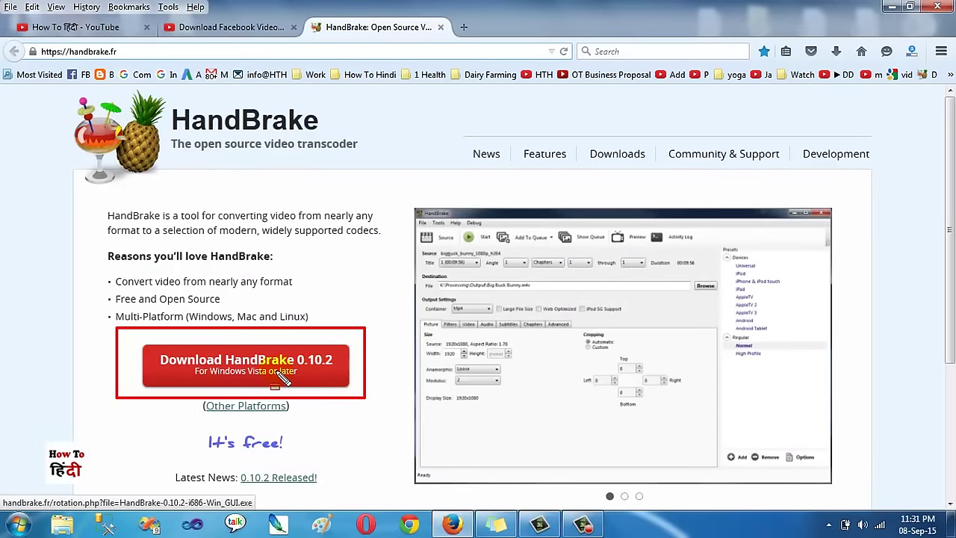
{"action": "key", "text": "Escape"}
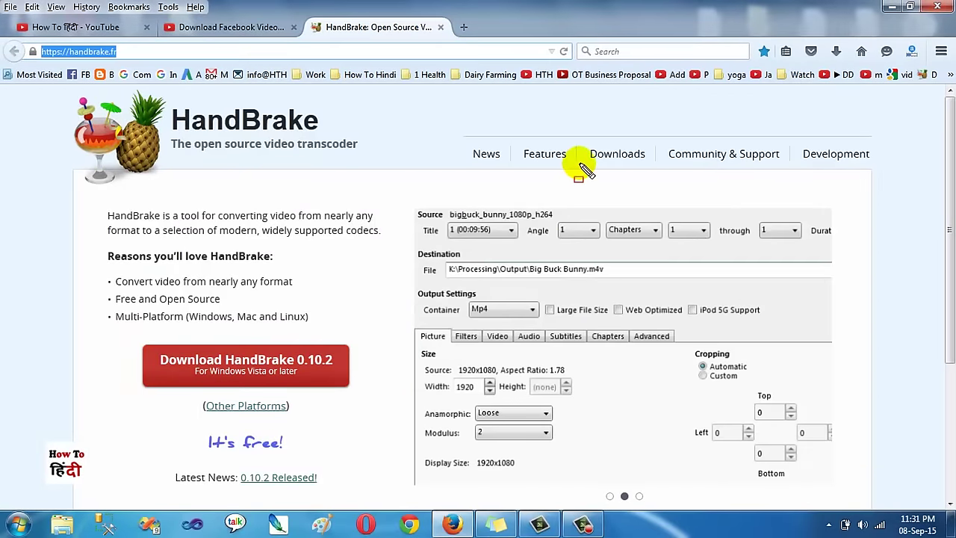
{"action": "left_click_drag", "start_coordinate": [584, 132], "coordinate": [659, 169]}
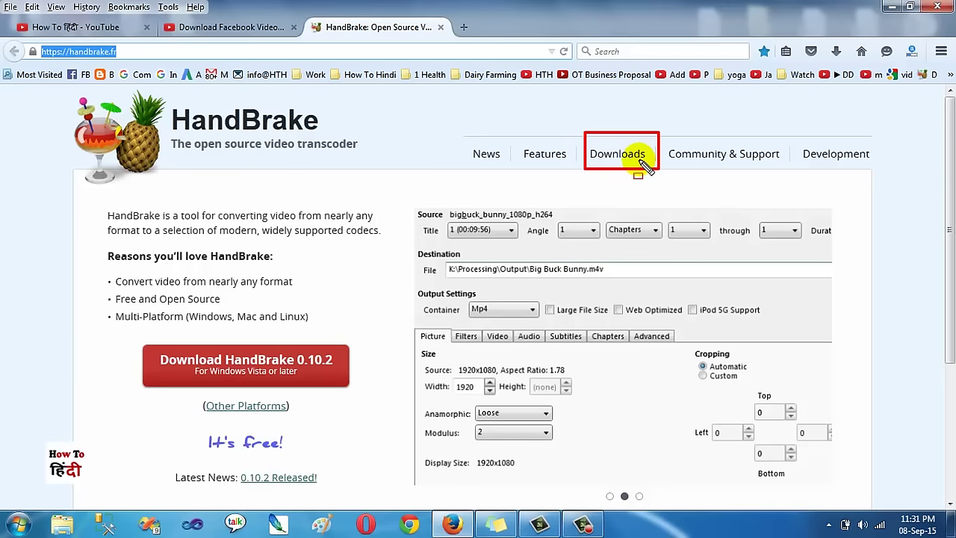
{"action": "key", "text": "Escape"}
{"action": "left_click", "coordinate": [631, 158]}
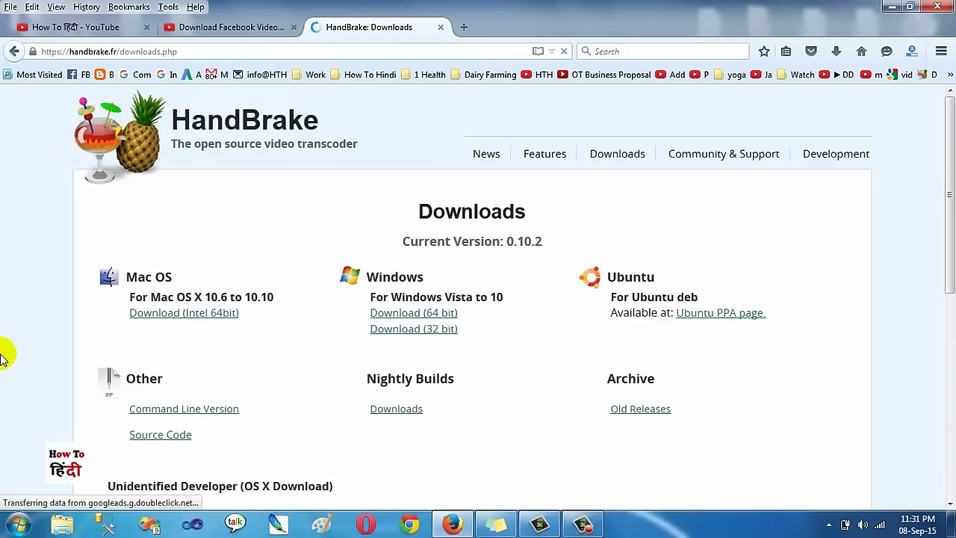
Examine the download links for Mac OS, Windows 64 bit, Windows 32 bit and Ubuntu
{"action": "left_click_drag", "start_coordinate": [121, 297], "coordinate": [285, 336]}
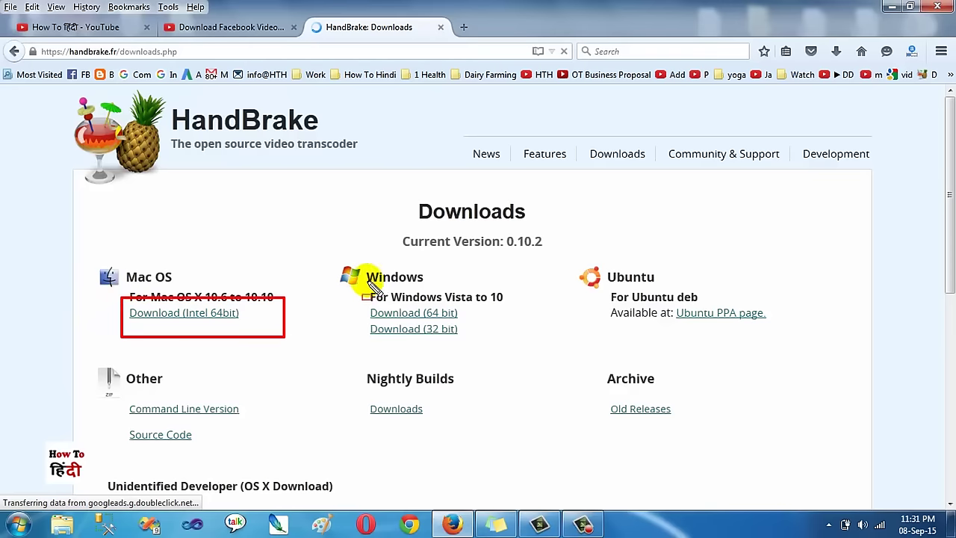
{"action": "left_click_drag", "start_coordinate": [355, 305], "coordinate": [472, 323]}
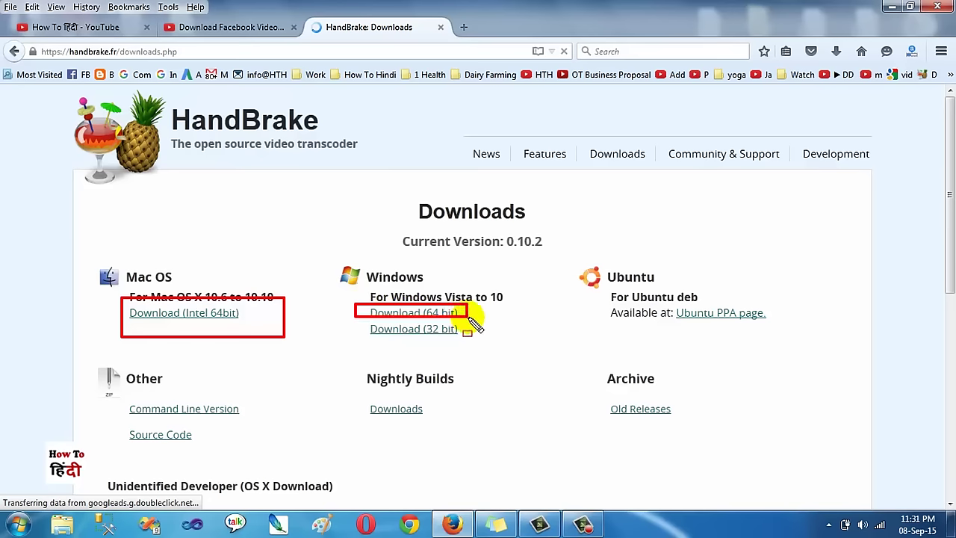
{"action": "left_click_drag", "start_coordinate": [353, 323], "coordinate": [469, 344]}
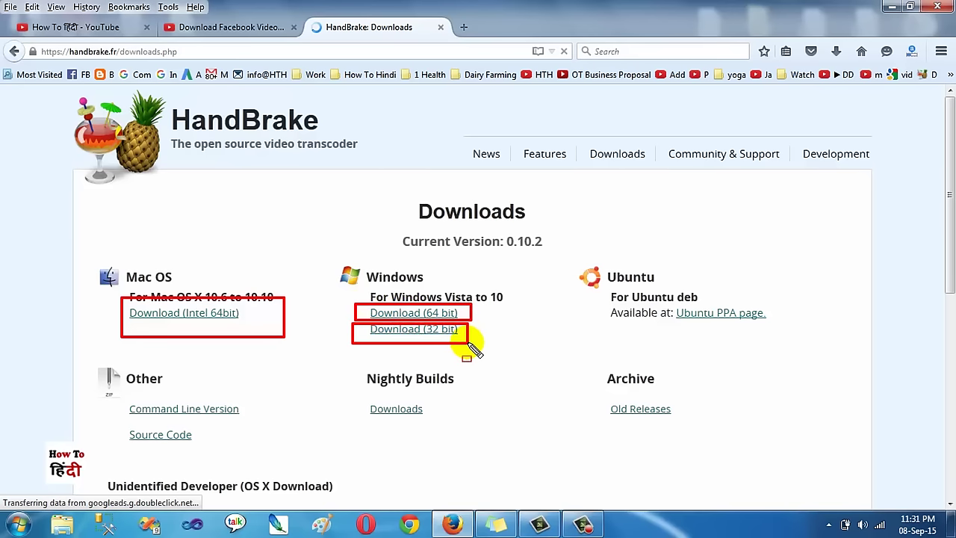
{"action": "mouse_move", "coordinate": [665, 301]}
{"action": "left_mouse_down"}
{"action": "mouse_move", "coordinate": [725, 325]}
{"action": "mouse_move", "coordinate": [777, 326]}
{"action": "left_mouse_up"}
{"action": "key", "text": "Escape"}
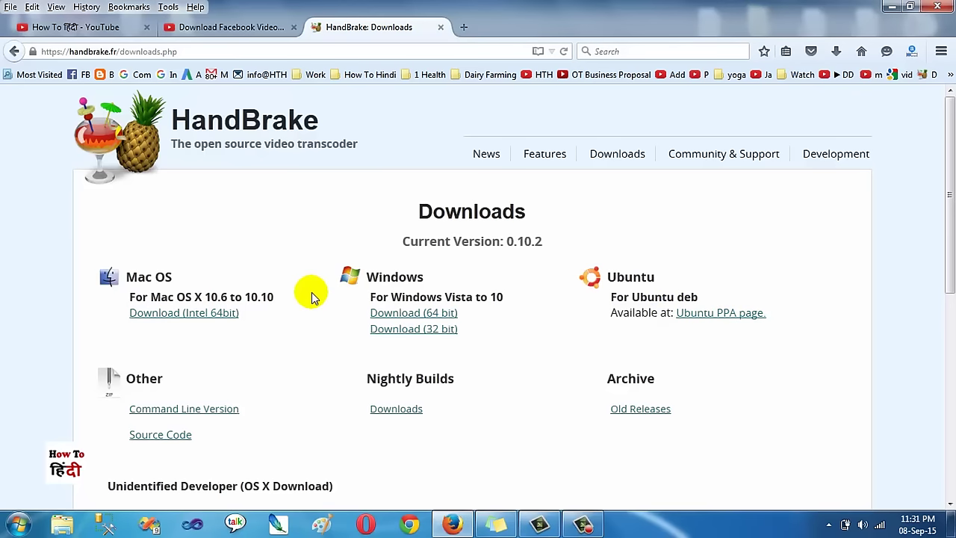
Minimize the browser and launch HandBrake from its desktop shortcut
{"action": "left_click", "coordinate": [890, 7]}
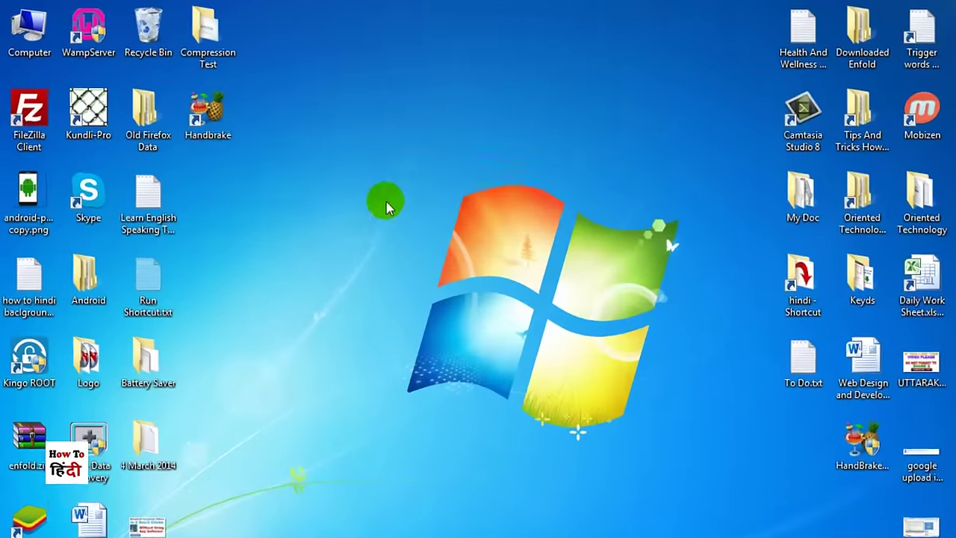
{"action": "left_click", "coordinate": [183, 100]}
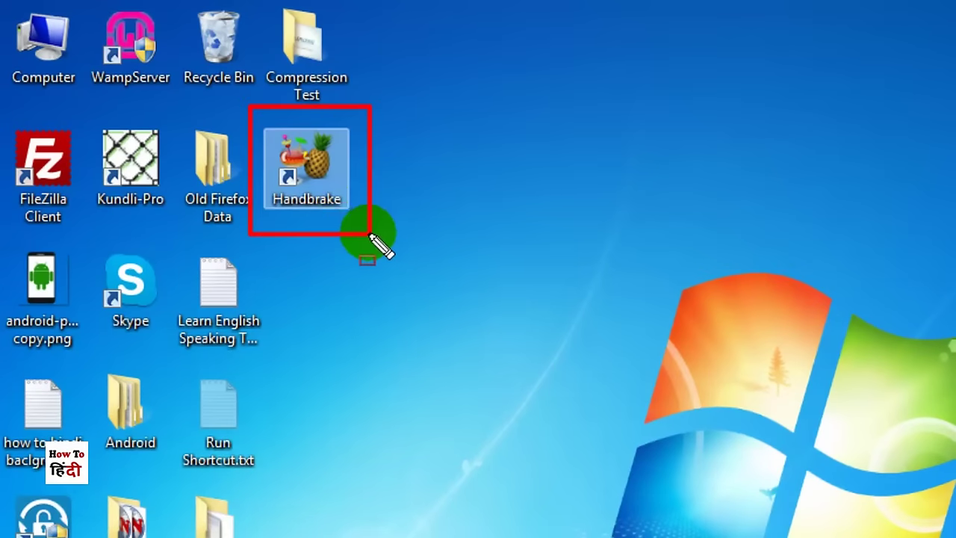
{"action": "double_click", "coordinate": [310, 181]}
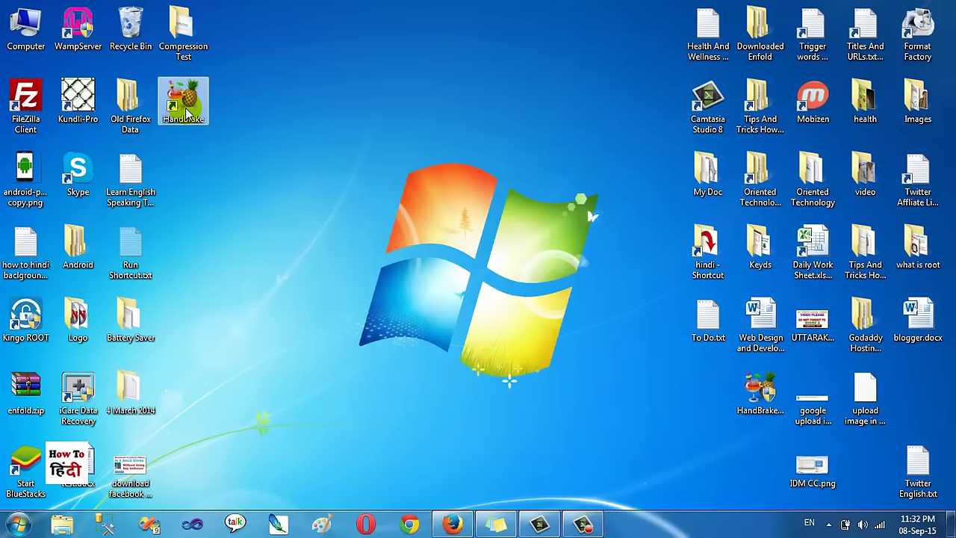
{"action": "double_click", "coordinate": [187, 112]}
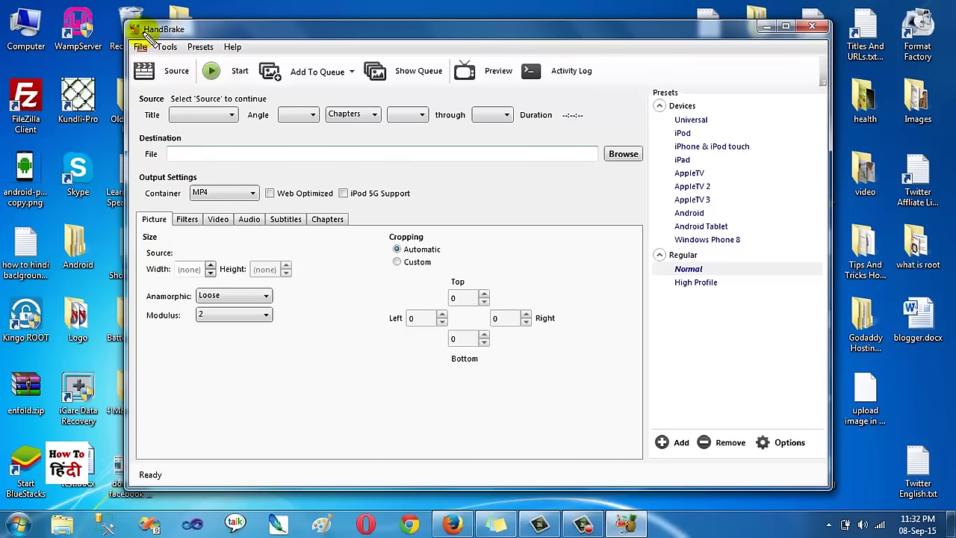
Start the source selection and choose to open a single video file
{"action": "left_click_drag", "start_coordinate": [126, 21], "coordinate": [281, 196]}
{"action": "left_click_drag", "start_coordinate": [328, 239], "coordinate": [830, 489]}
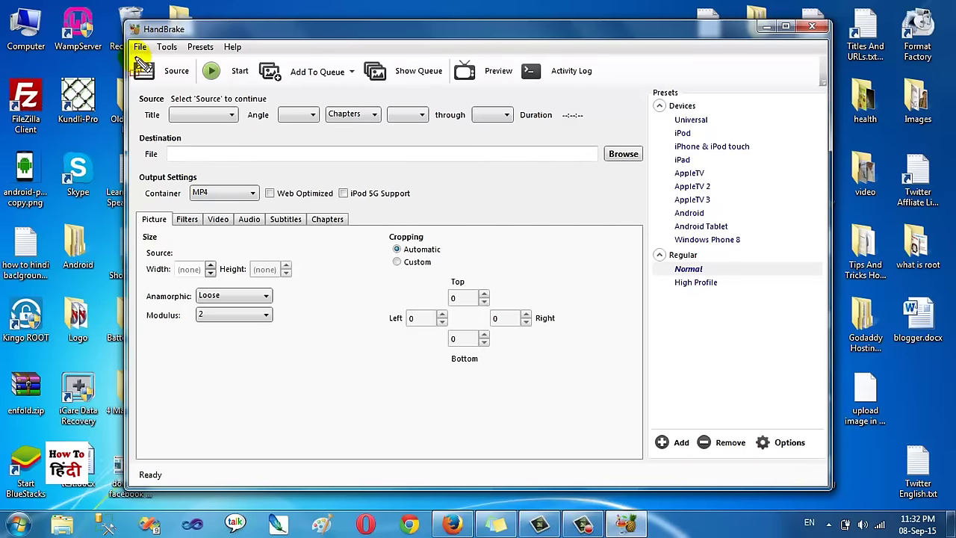
{"action": "left_click_drag", "start_coordinate": [129, 54], "coordinate": [198, 87]}
{"action": "key", "text": "Escape"}
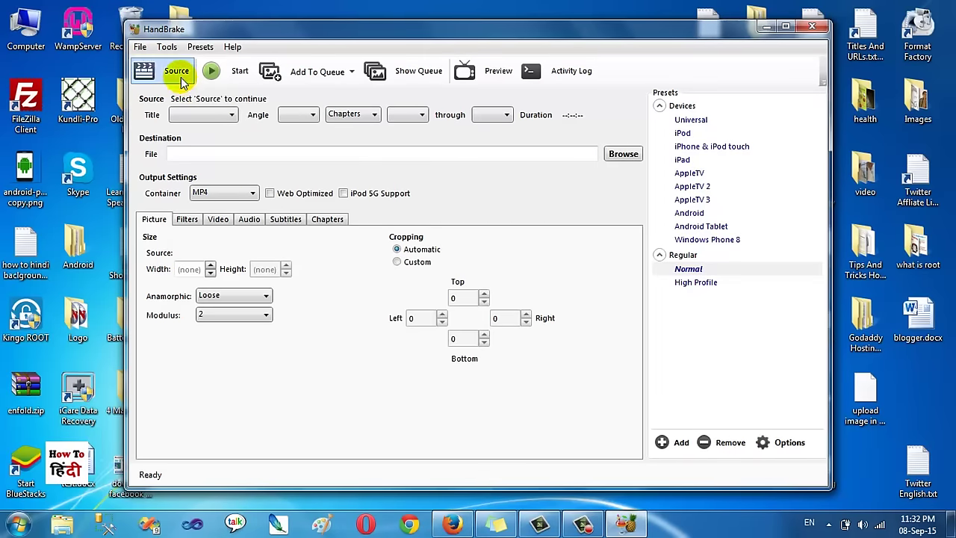
{"action": "left_click", "coordinate": [177, 73]}
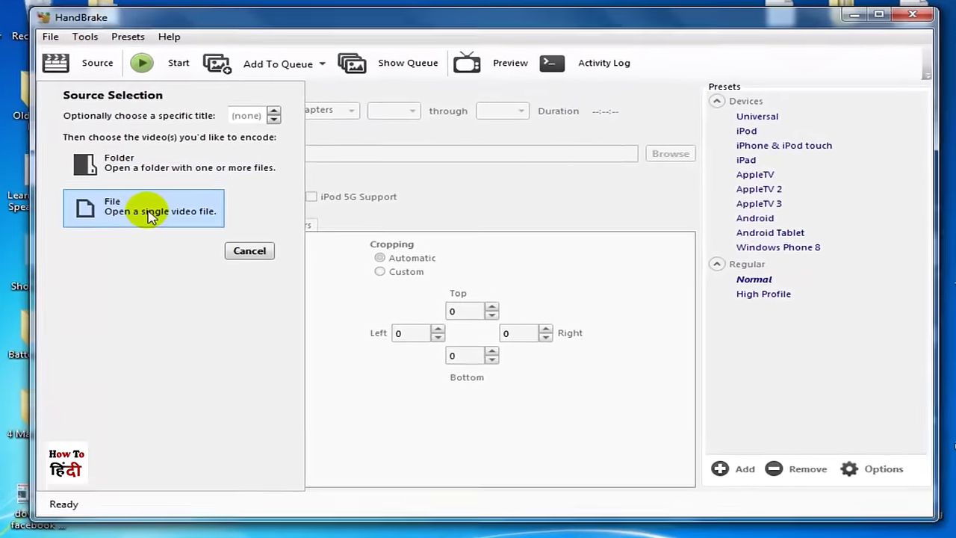
{"action": "left_click", "coordinate": [142, 216]}
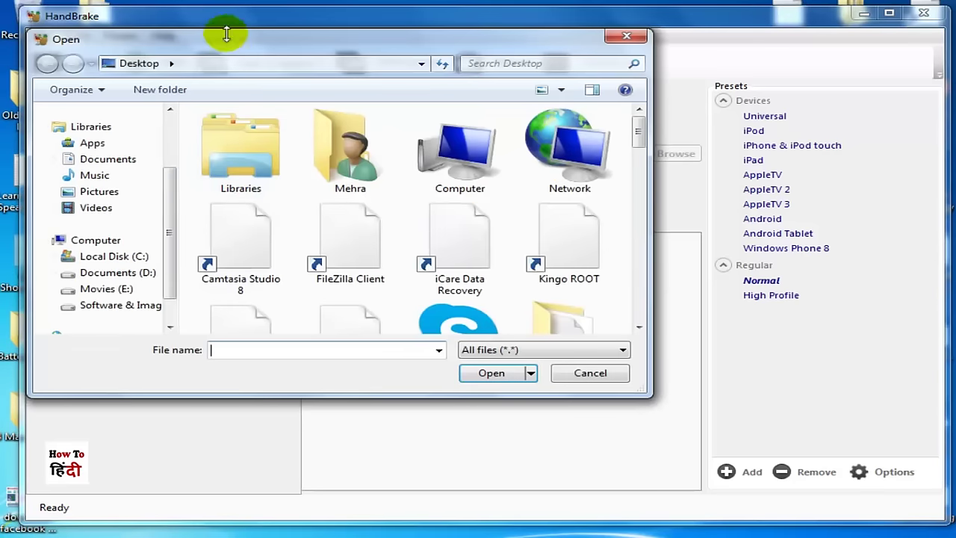
Browse to the Compression Test folder on the Desktop
{"action": "left_click", "coordinate": [270, 179]}
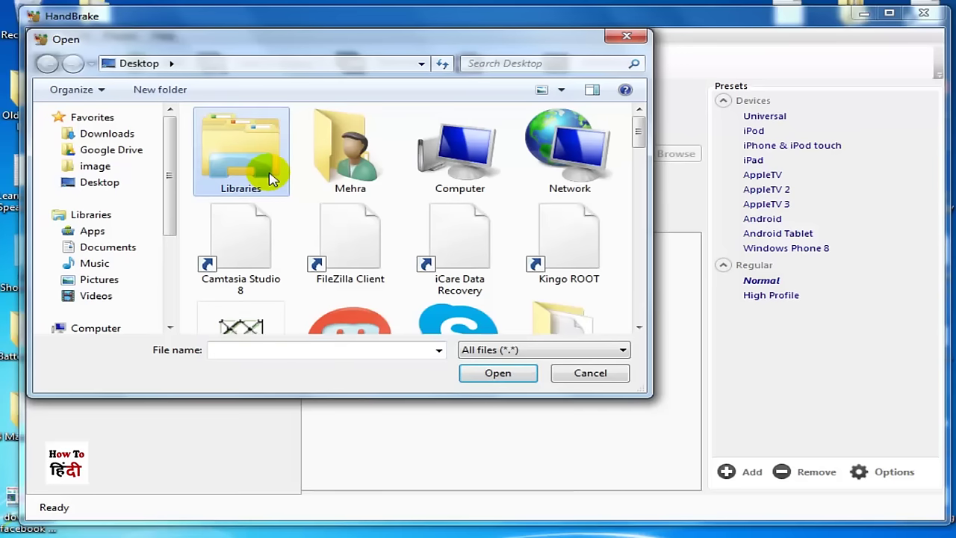
{"action": "key", "text": "c"}
{"action": "key", "text": "c"}
{"action": "key", "text": "c"}
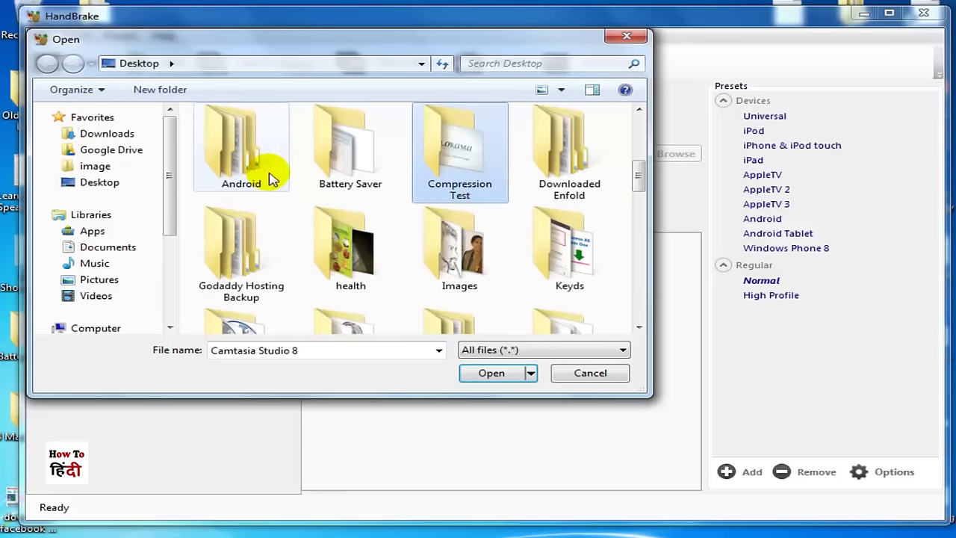
{"action": "double_click", "coordinate": [452, 158]}
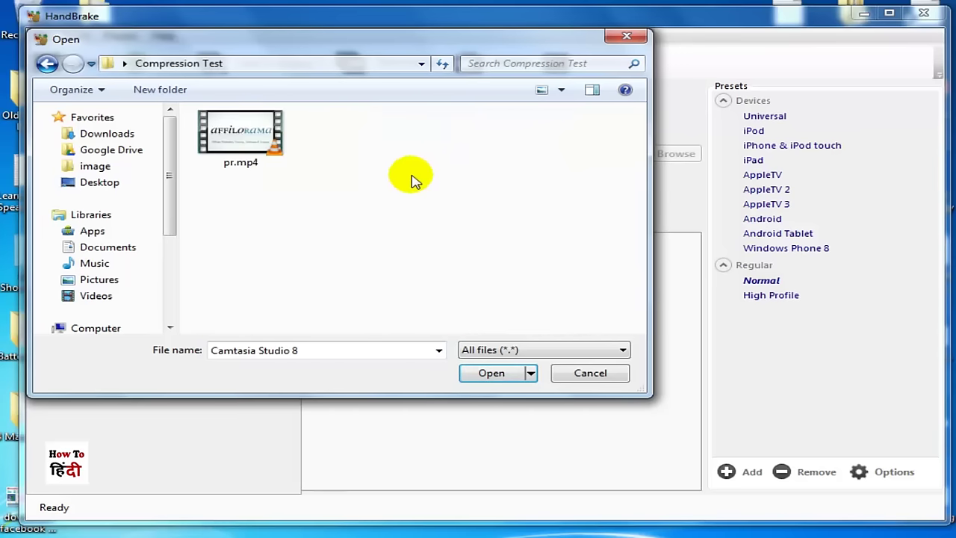
Check the file size of pr.mp4 in its properties, then close the properties window
{"action": "left_click_drag", "start_coordinate": [187, 108], "coordinate": [326, 190]}
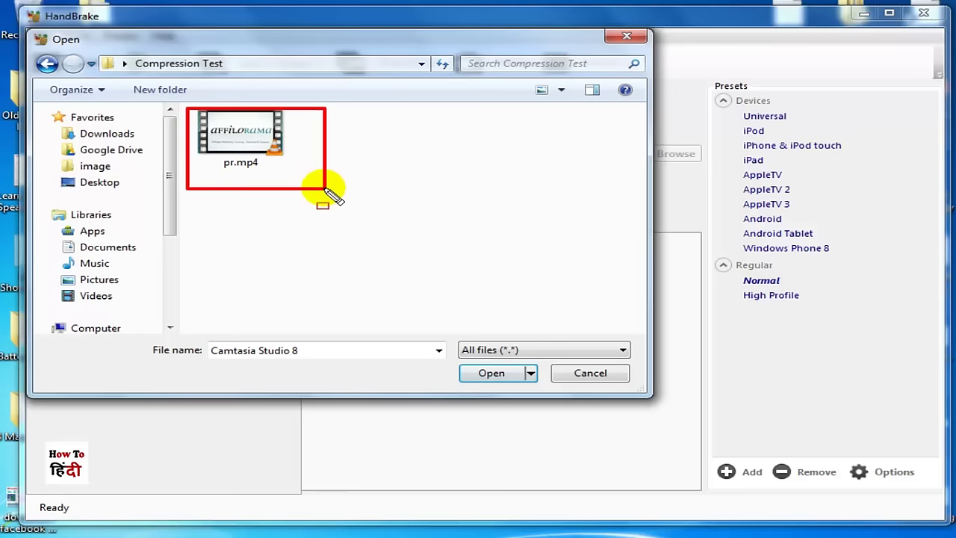
{"action": "left_click", "coordinate": [265, 150]}
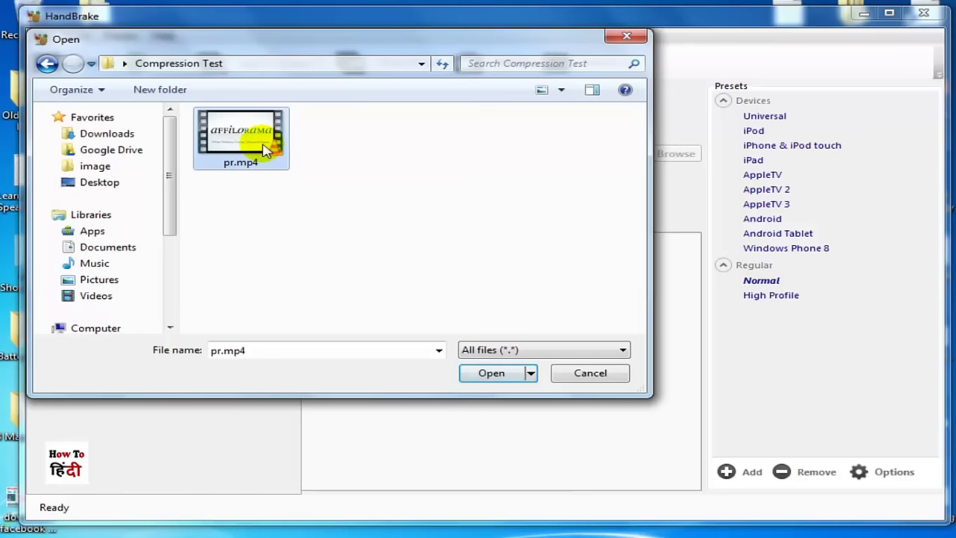
{"action": "double_click", "coordinate": [266, 150]}
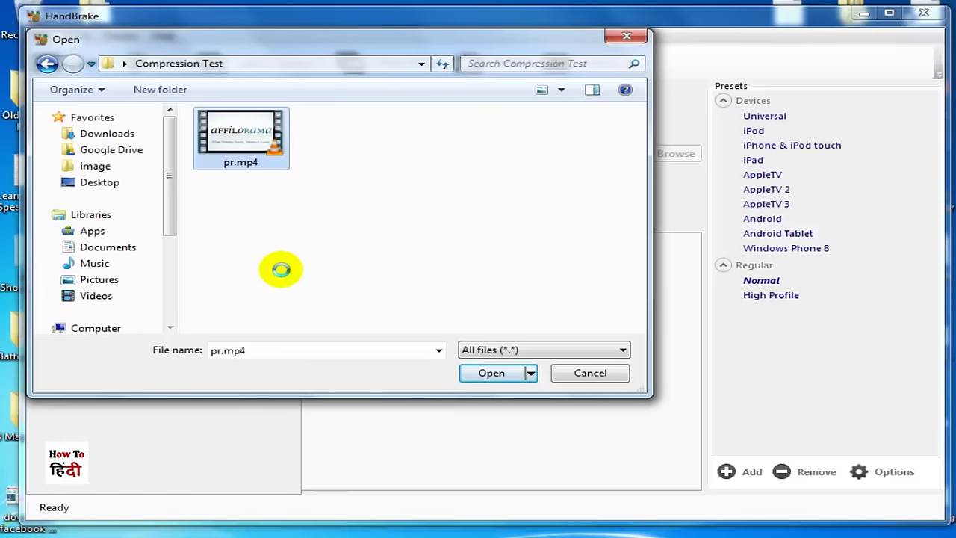
{"action": "right_click", "coordinate": [297, 332]}
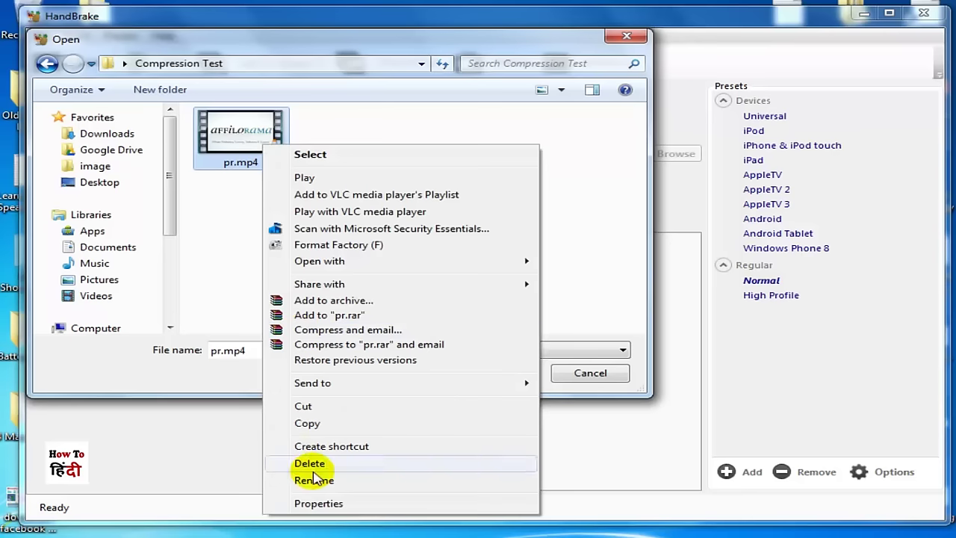
{"action": "left_click", "coordinate": [316, 503]}
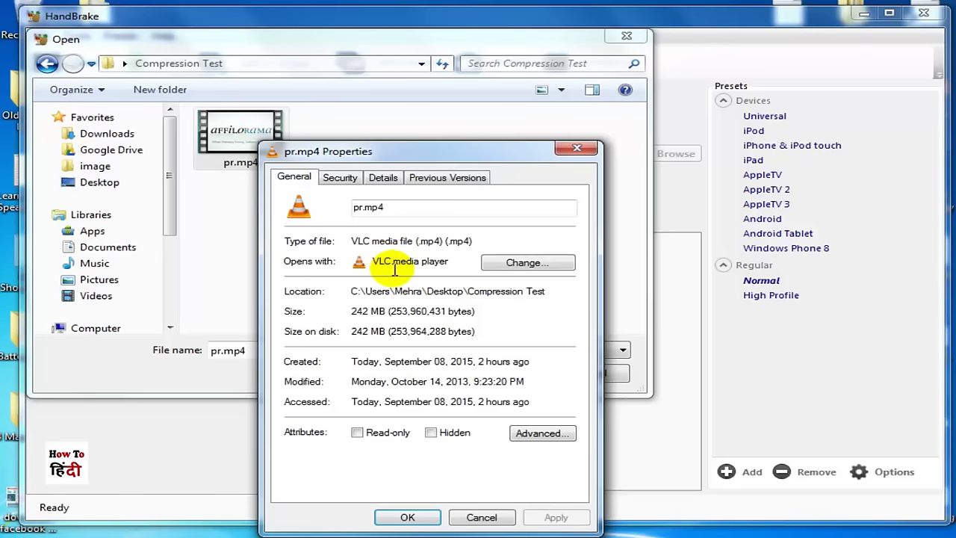
{"action": "left_click", "coordinate": [576, 150]}
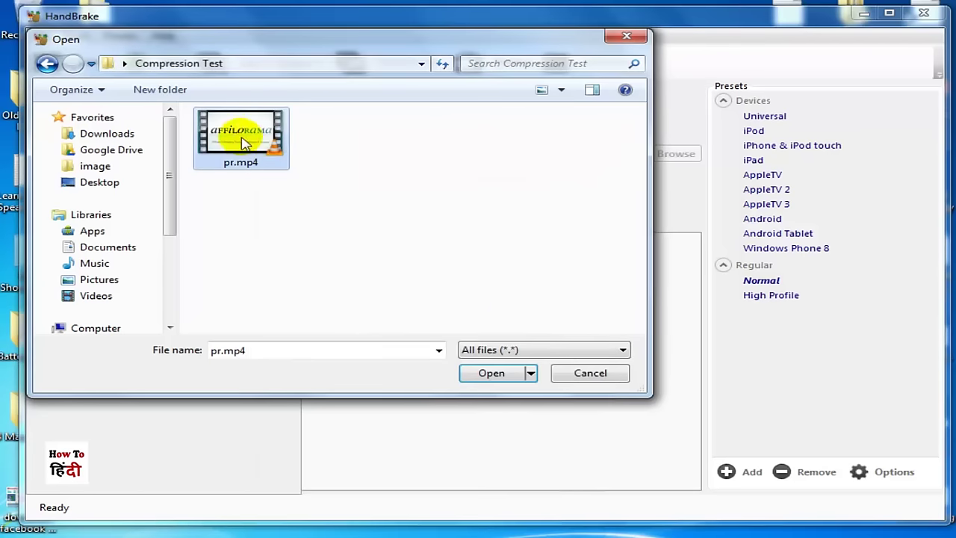
Load pr.mp4 as the source video
{"action": "left_click", "coordinate": [496, 376]}
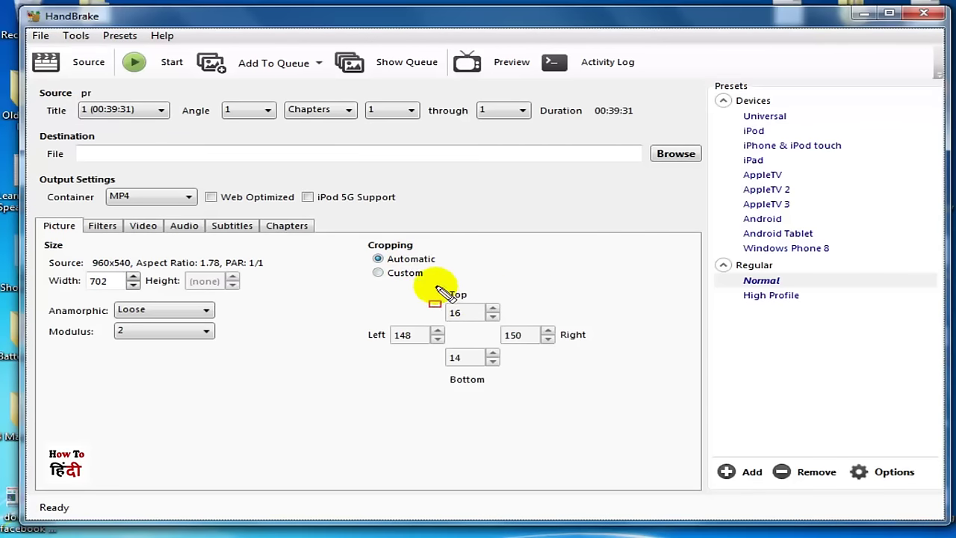
{"action": "mouse_move", "coordinate": [358, 284]}
{"action": "left_mouse_down"}
{"action": "mouse_move", "coordinate": [597, 366]}
{"action": "mouse_move", "coordinate": [617, 405]}
{"action": "left_mouse_up"}
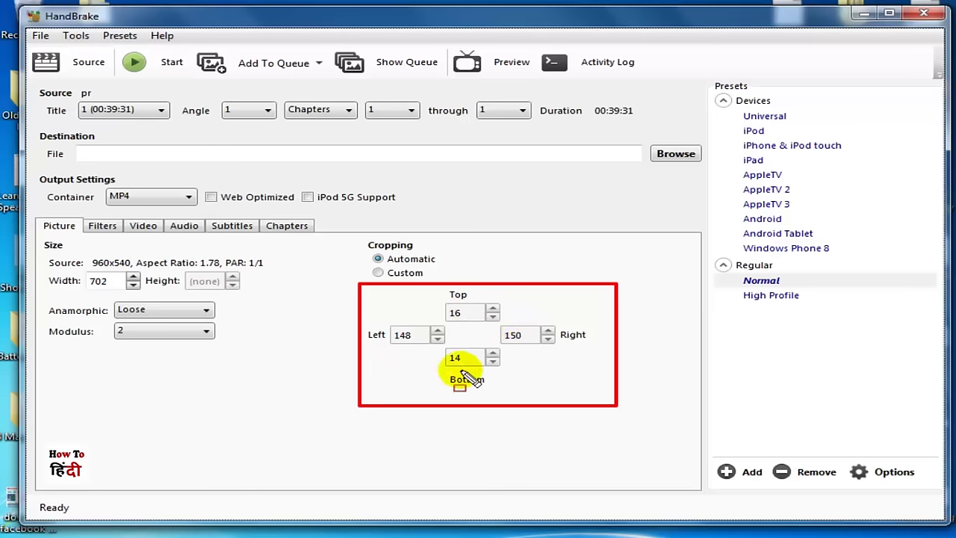
{"action": "key", "text": "Escape"}
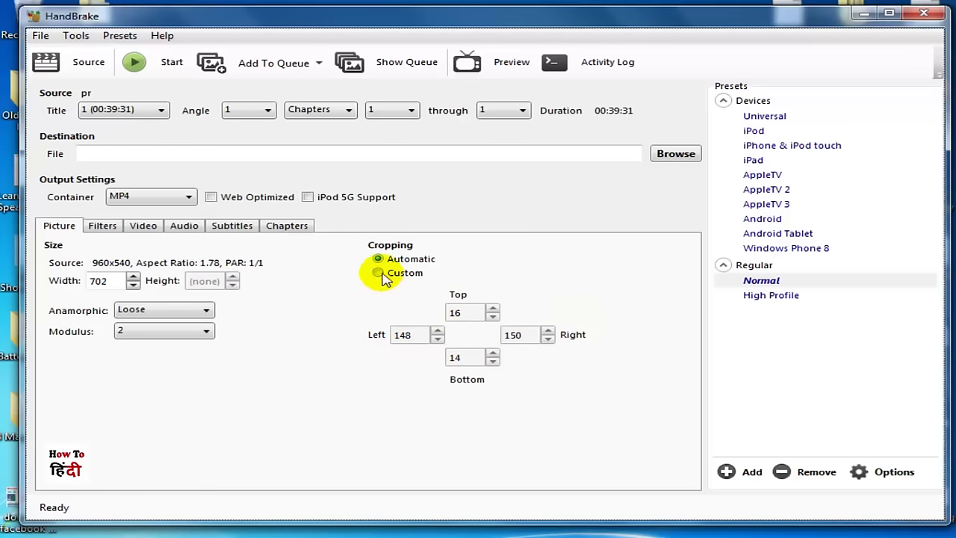
Switch cropping to Custom and set the left, top, right and bottom crop values to 0
{"action": "left_click", "coordinate": [378, 272]}
{"action": "left_click_drag", "start_coordinate": [427, 335], "coordinate": [374, 337]}
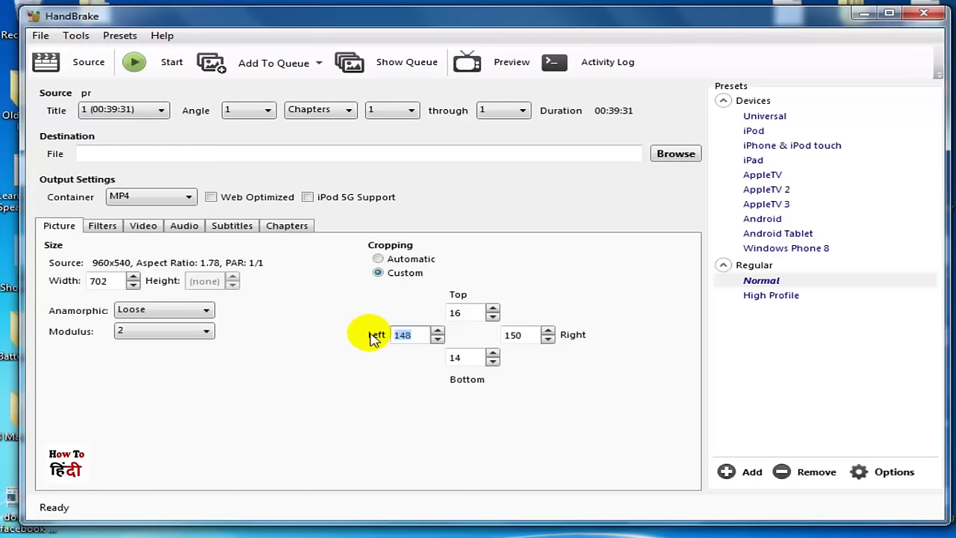
{"action": "type", "text": "0"}
{"action": "left_click_drag", "start_coordinate": [463, 312], "coordinate": [373, 317]}
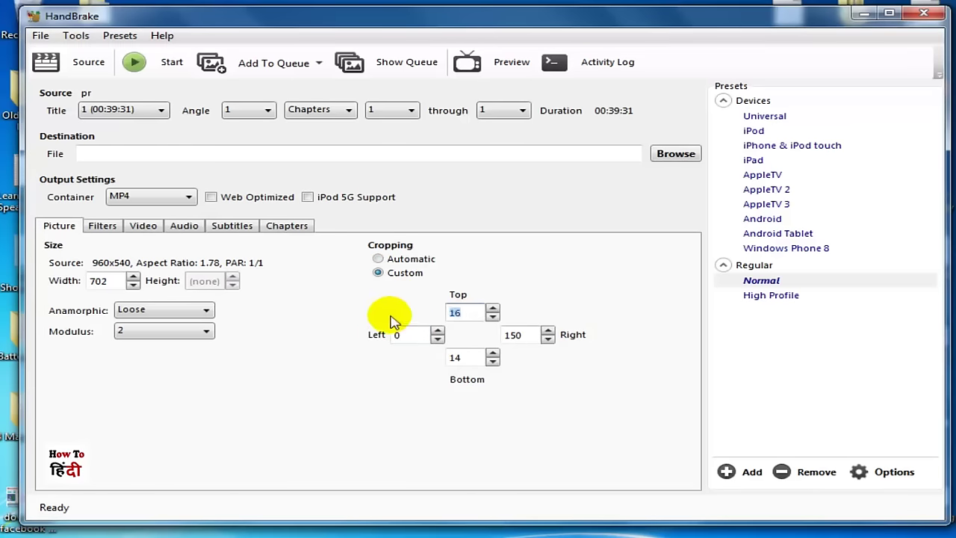
{"action": "type", "text": "0"}
{"action": "left_click", "coordinate": [508, 333]}
{"action": "type", "text": "0"}
{"action": "left_click_drag", "start_coordinate": [520, 335], "coordinate": [446, 361]}
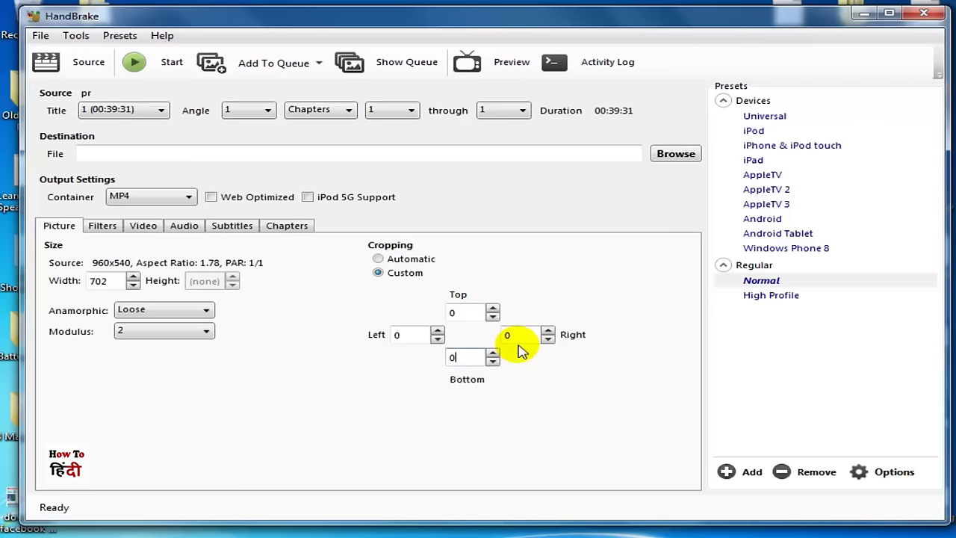
Try the video's constant quality at RF 30 and at RF 0, then return it to RF 20
{"action": "left_click", "coordinate": [144, 228]}
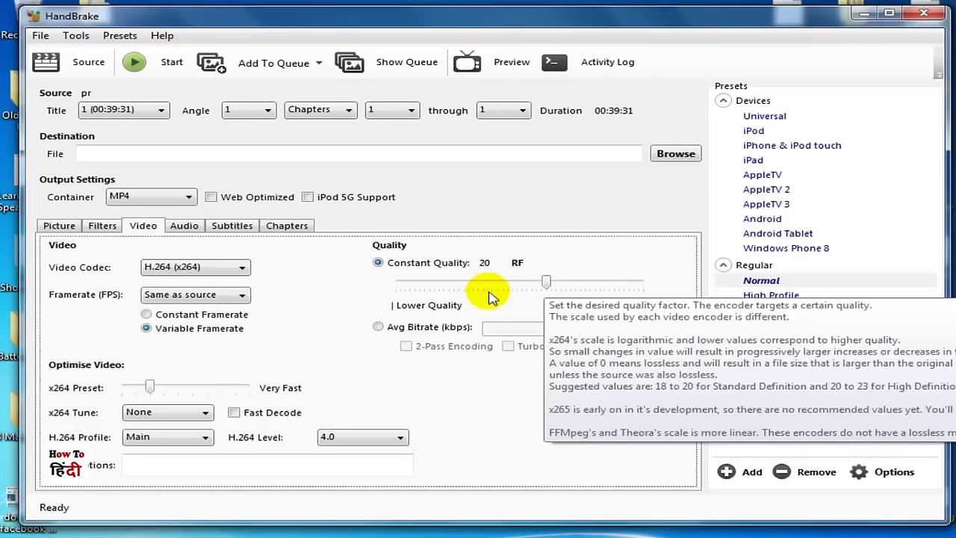
{"action": "left_click_drag", "start_coordinate": [548, 283], "coordinate": [496, 284]}
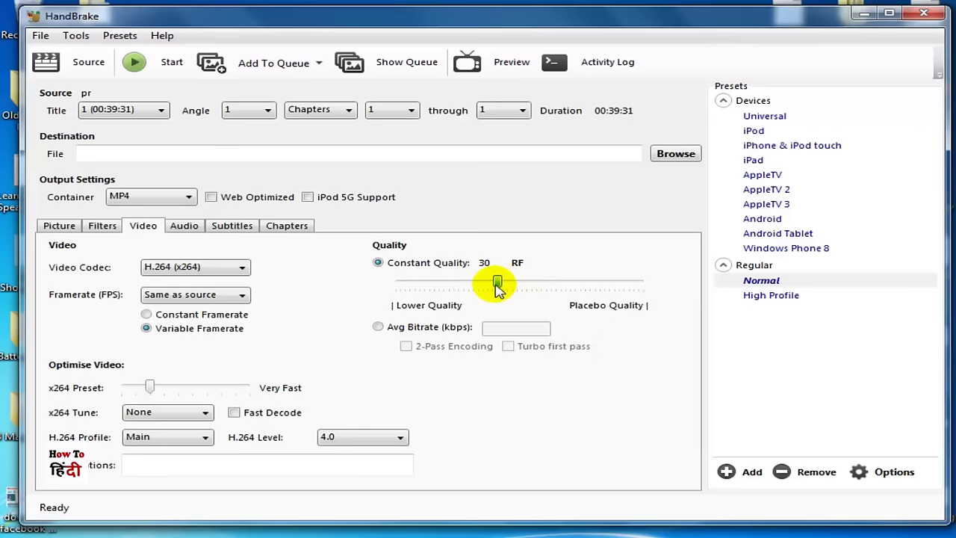
{"action": "left_click_drag", "start_coordinate": [497, 287], "coordinate": [661, 296]}
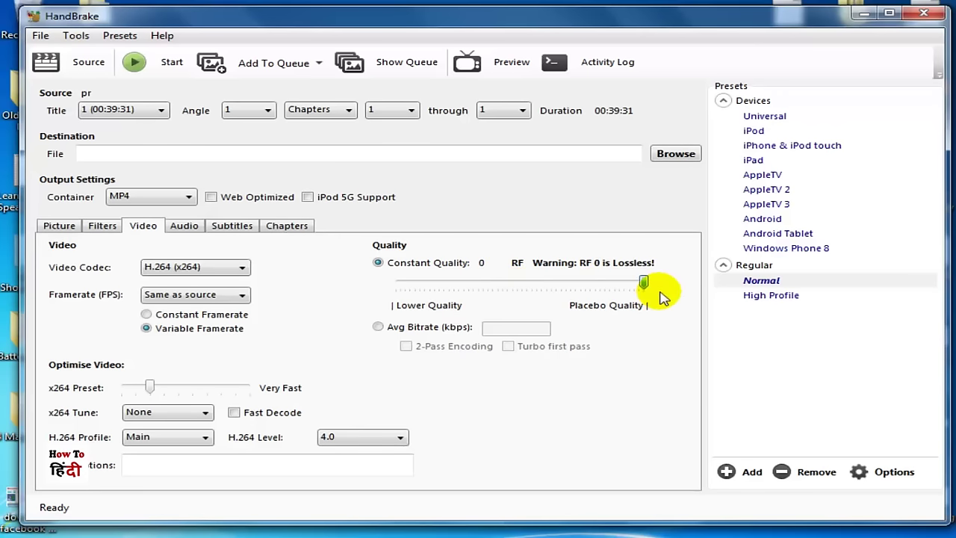
{"action": "left_click_drag", "start_coordinate": [643, 284], "coordinate": [550, 298]}
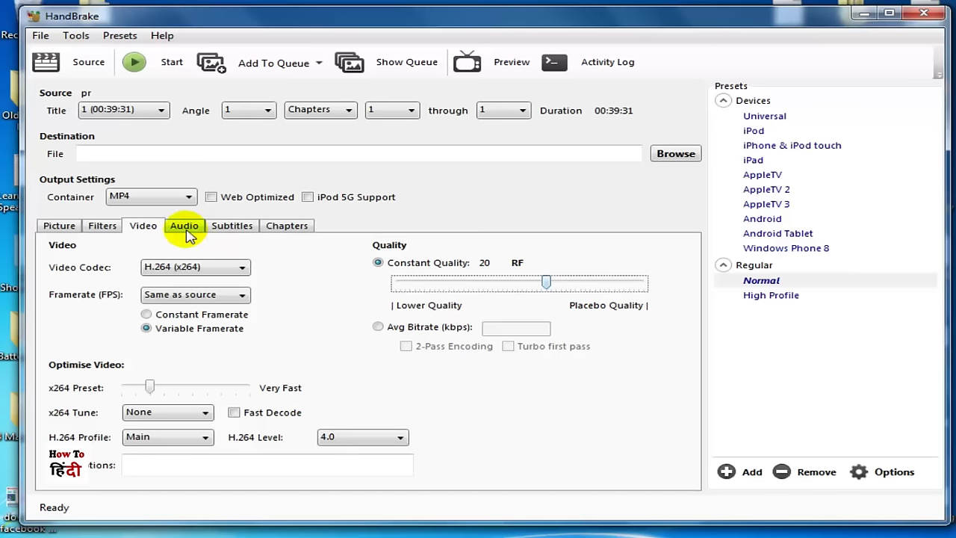
Set the bitrate of the English AAC audio track to 128
{"action": "left_click", "coordinate": [187, 226]}
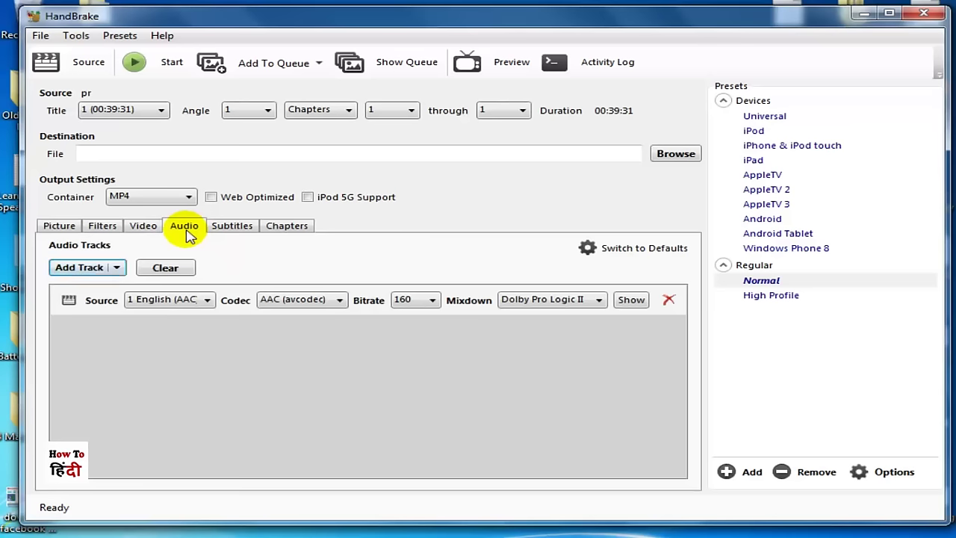
{"action": "left_click", "coordinate": [427, 301]}
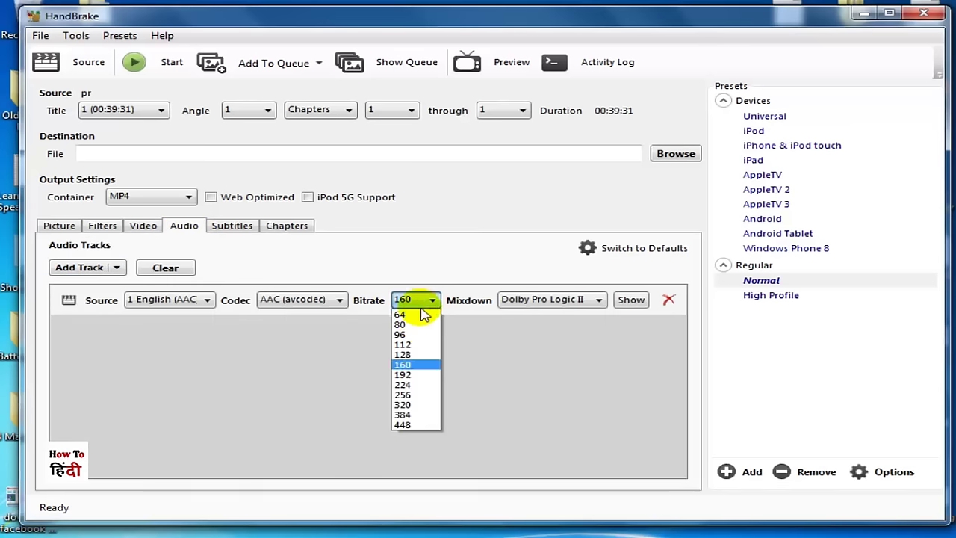
{"action": "left_click", "coordinate": [418, 354]}
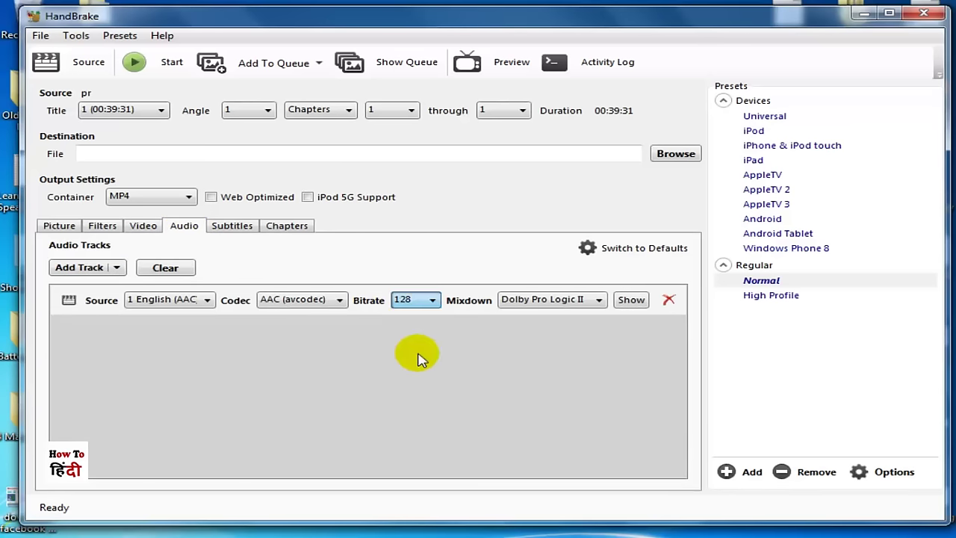
Return to the picture settings, dismiss the Windows color scheme prompt and enable Web Optimized for the MP4 output
{"action": "left_click", "coordinate": [65, 226]}
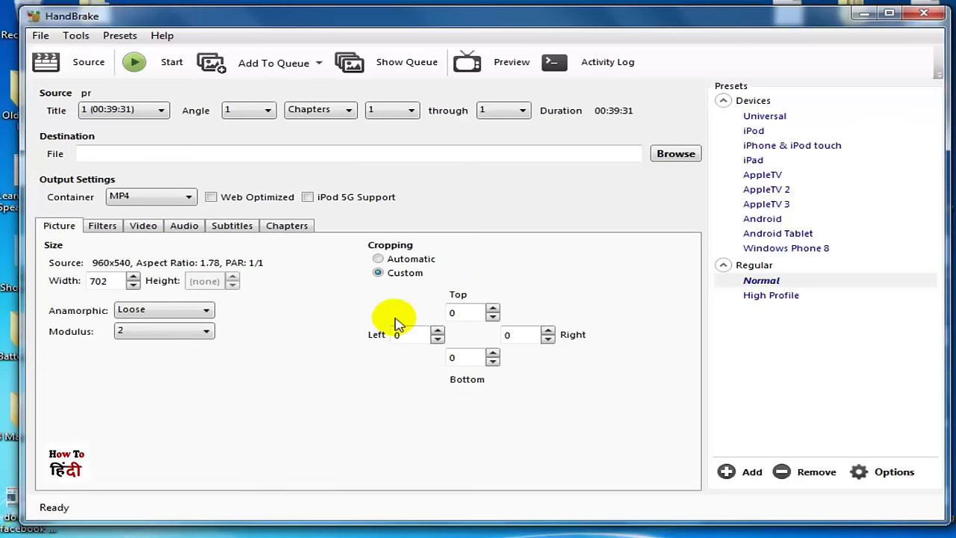
{"action": "mouse_move", "coordinate": [195, 192]}
{"action": "left_mouse_down"}
{"action": "mouse_move", "coordinate": [279, 234]}
{"action": "mouse_move", "coordinate": [303, 226]}
{"action": "mouse_move", "coordinate": [304, 215]}
{"action": "left_mouse_up"}
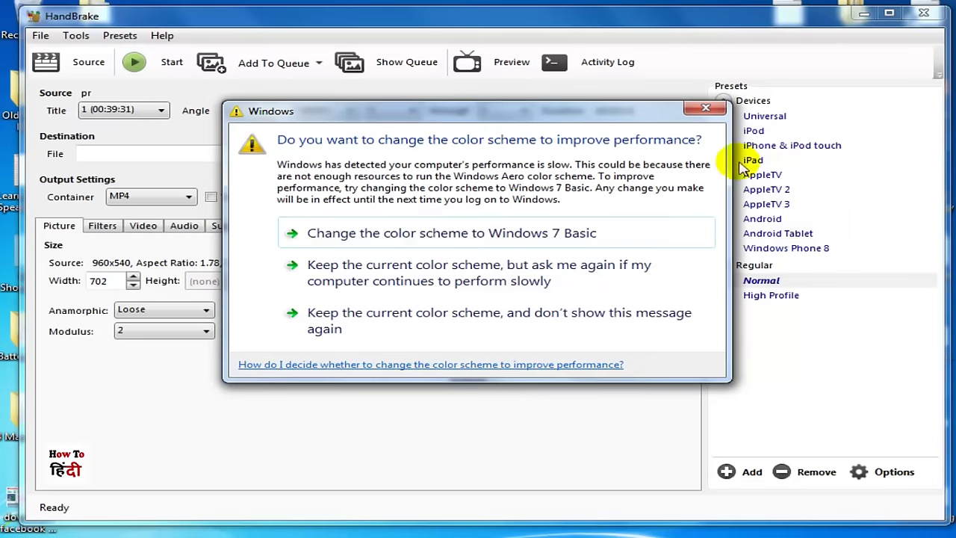
{"action": "left_click", "coordinate": [703, 111]}
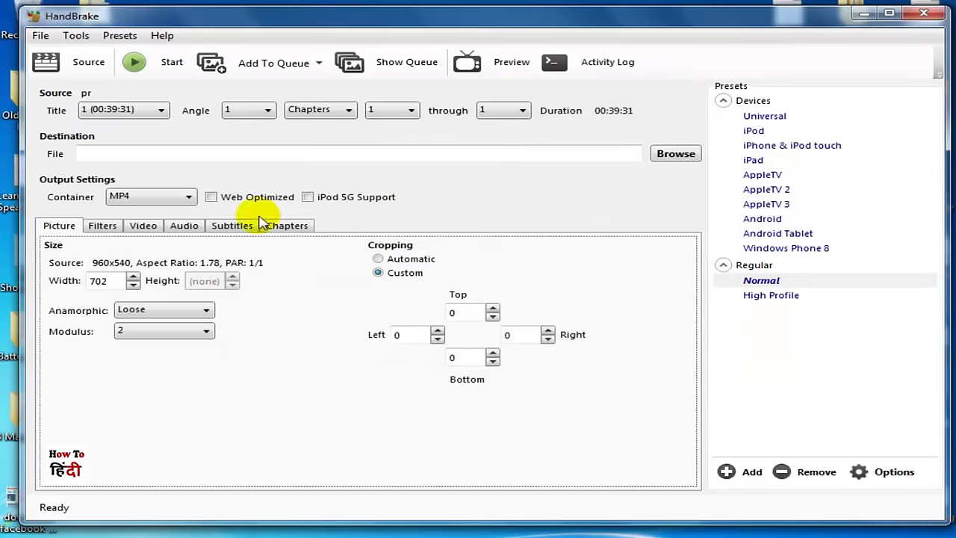
{"action": "left_click", "coordinate": [211, 197]}
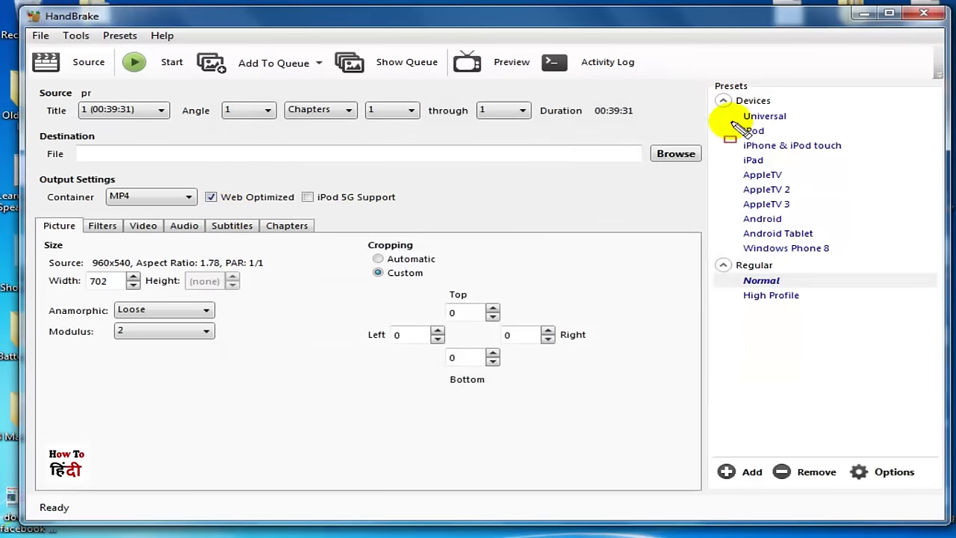
Try the Android device preset, then apply the Normal preset from the Regular group
{"action": "mouse_move", "coordinate": [728, 105]}
{"action": "left_mouse_down"}
{"action": "mouse_move", "coordinate": [838, 222]}
{"action": "mouse_move", "coordinate": [852, 255]}
{"action": "mouse_move", "coordinate": [864, 254]}
{"action": "left_mouse_up"}
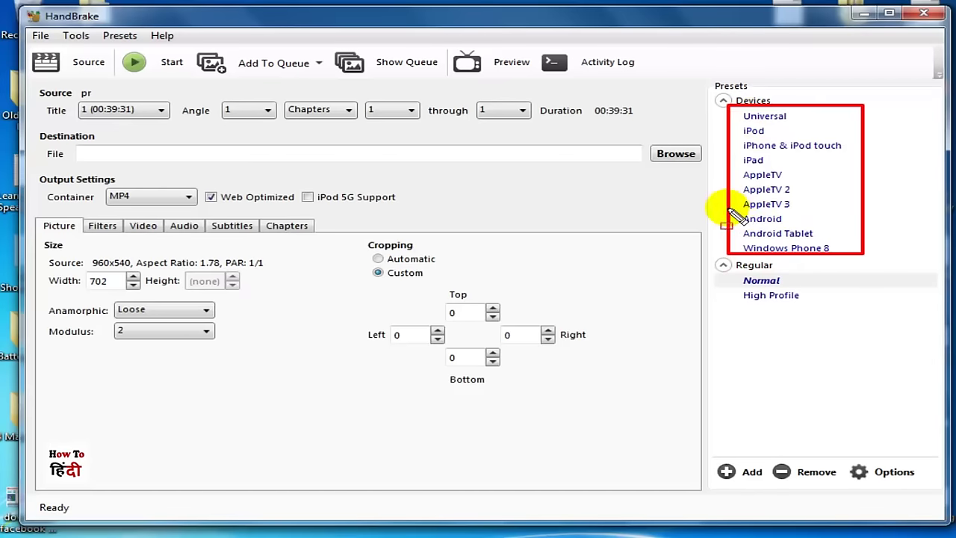
{"action": "left_click_drag", "start_coordinate": [728, 209], "coordinate": [822, 229]}
{"action": "key", "text": "Escape"}
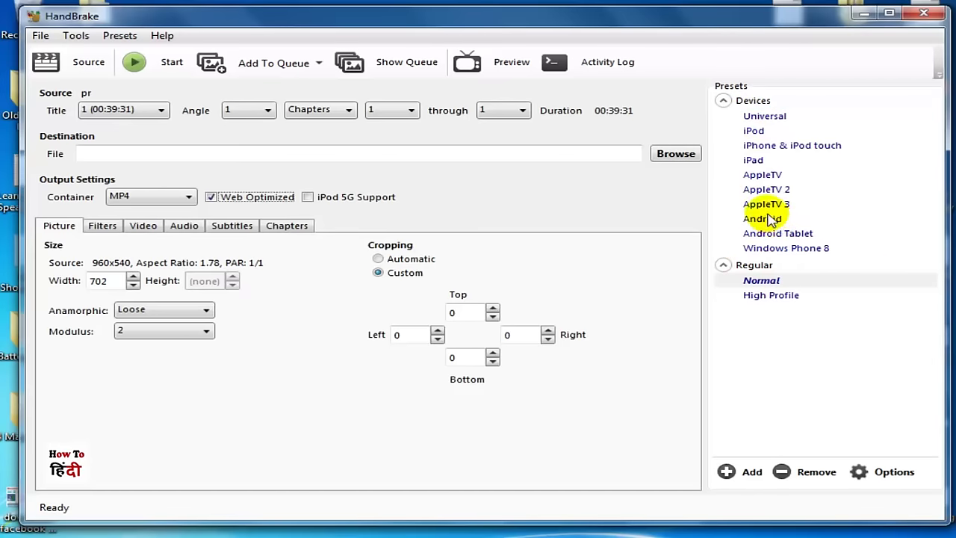
{"action": "left_click", "coordinate": [771, 219]}
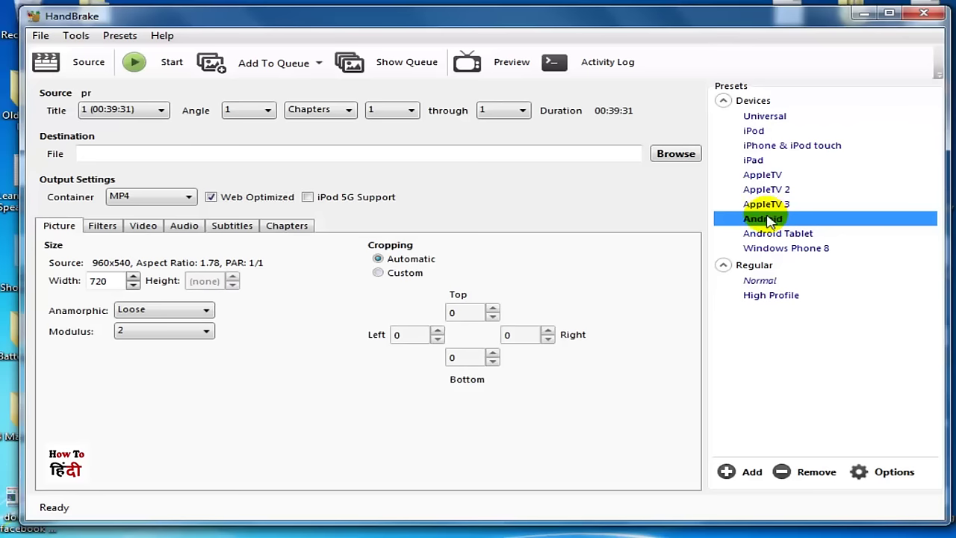
{"action": "left_click", "coordinate": [766, 283]}
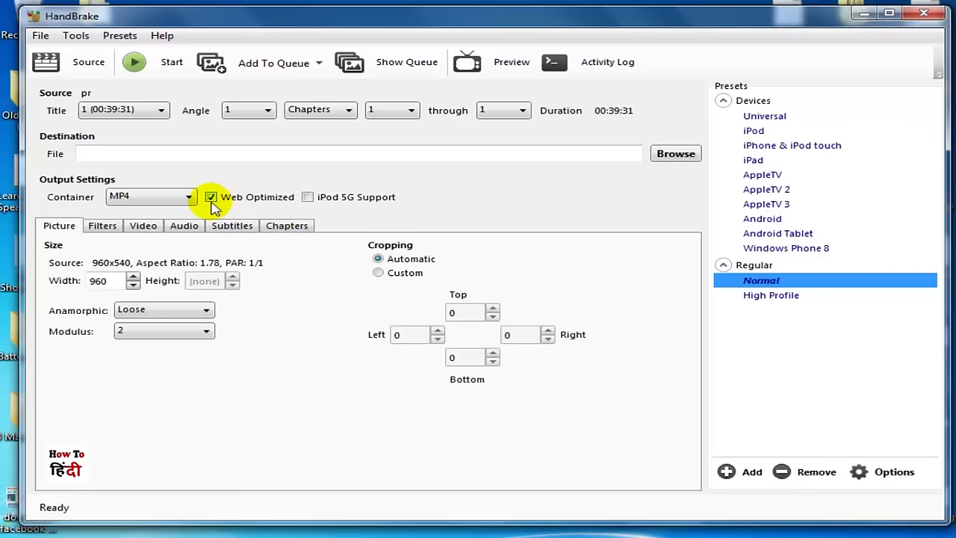
Try to start the encode without a destination file and dismiss the error message
{"action": "mouse_move", "coordinate": [197, 181]}
{"action": "left_mouse_down"}
{"action": "mouse_move", "coordinate": [240, 203]}
{"action": "mouse_move", "coordinate": [304, 208]}
{"action": "left_mouse_up"}
{"action": "key", "text": "Escape"}
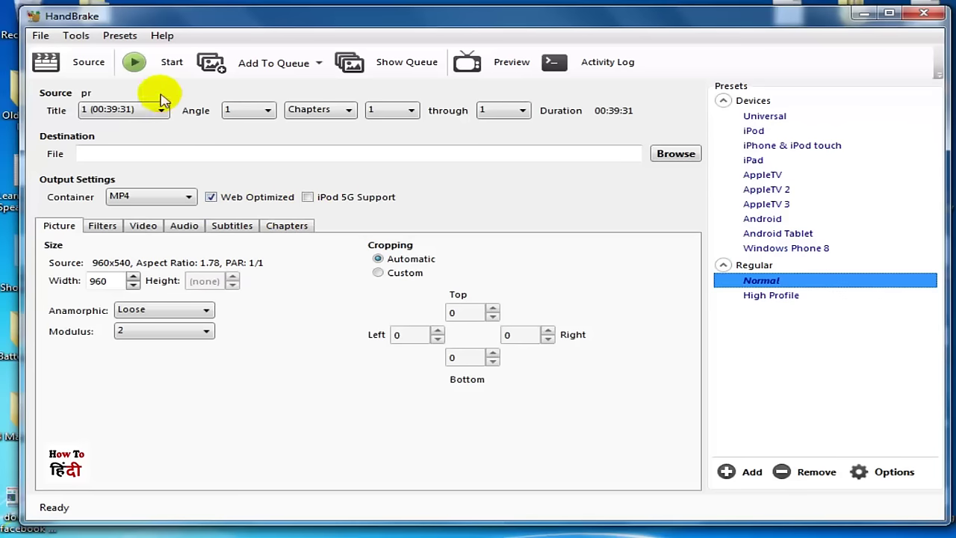
{"action": "left_click", "coordinate": [135, 64]}
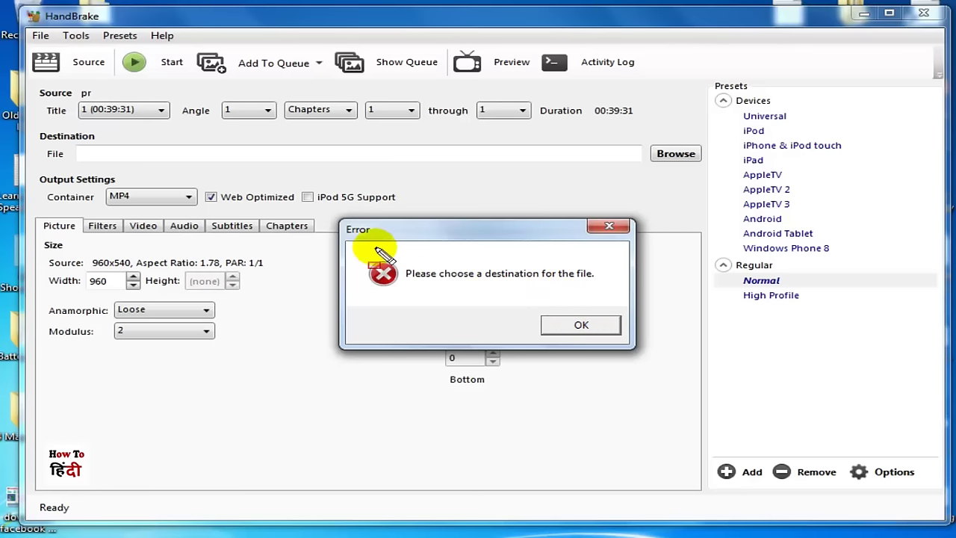
{"action": "left_click_drag", "start_coordinate": [364, 245], "coordinate": [558, 292]}
{"action": "left_click", "coordinate": [605, 325]}
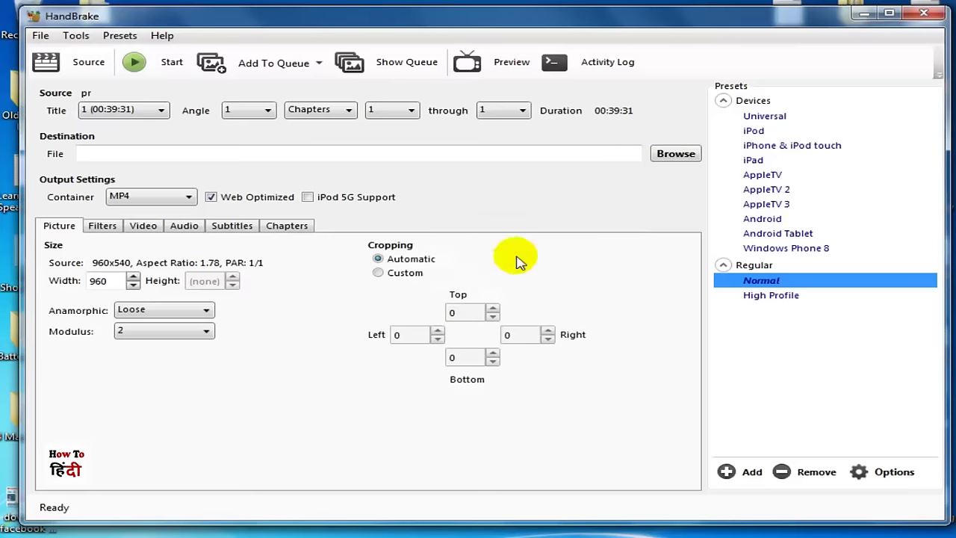
Set the output destination to an mp4 file named 2 in the Compression Test folder
{"action": "left_click_drag", "start_coordinate": [647, 137], "coordinate": [715, 171]}
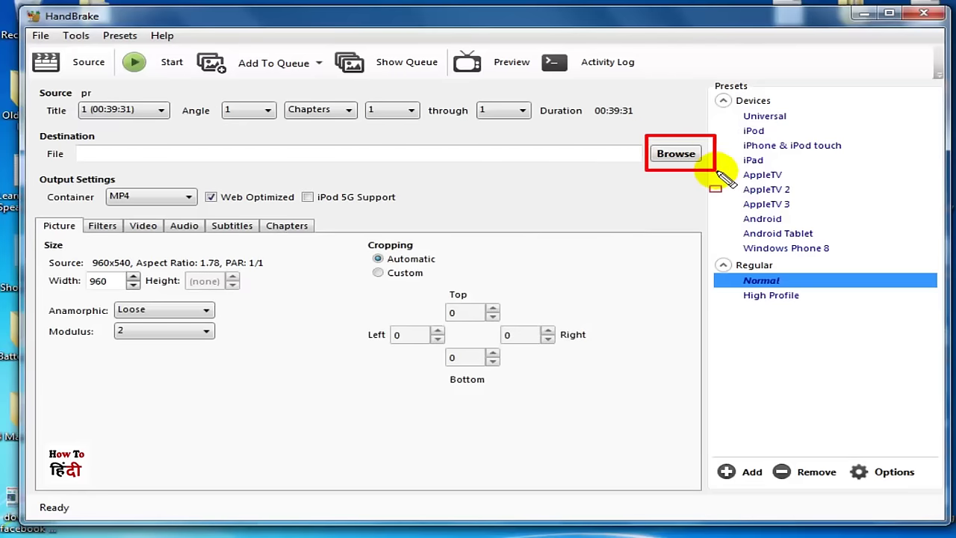
{"action": "left_click", "coordinate": [677, 159]}
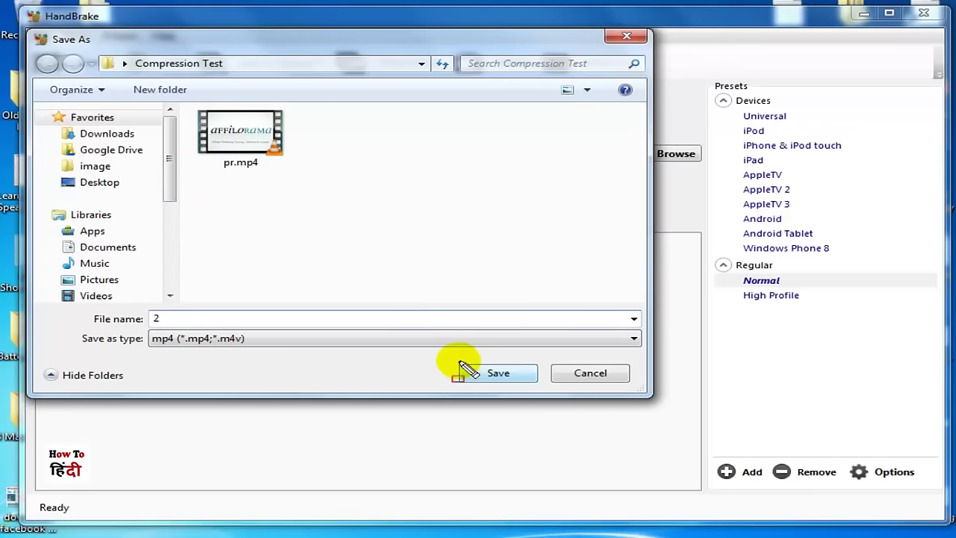
{"action": "left_click", "coordinate": [497, 373]}
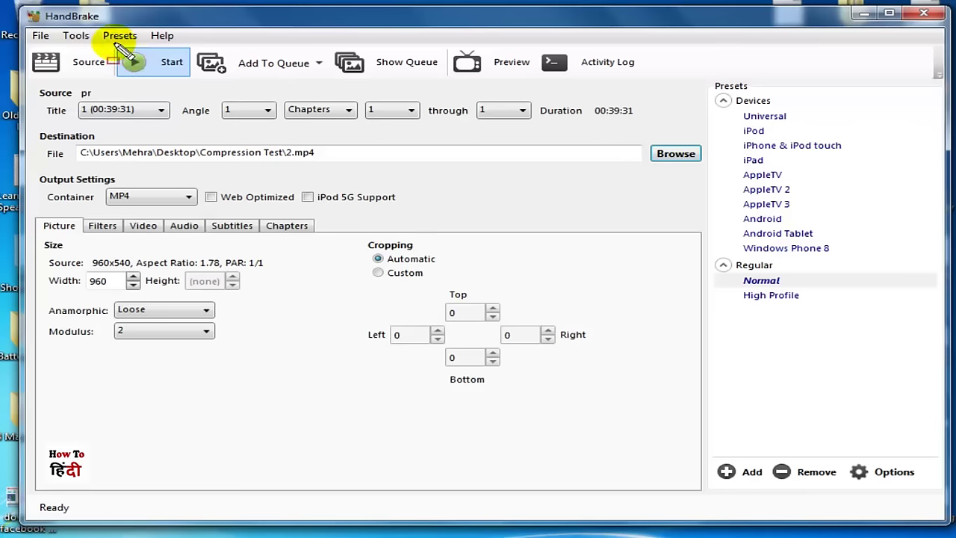
Start encoding the video to 2.mp4 and move the HandBrake window aside while it runs
{"action": "left_click", "coordinate": [172, 66]}
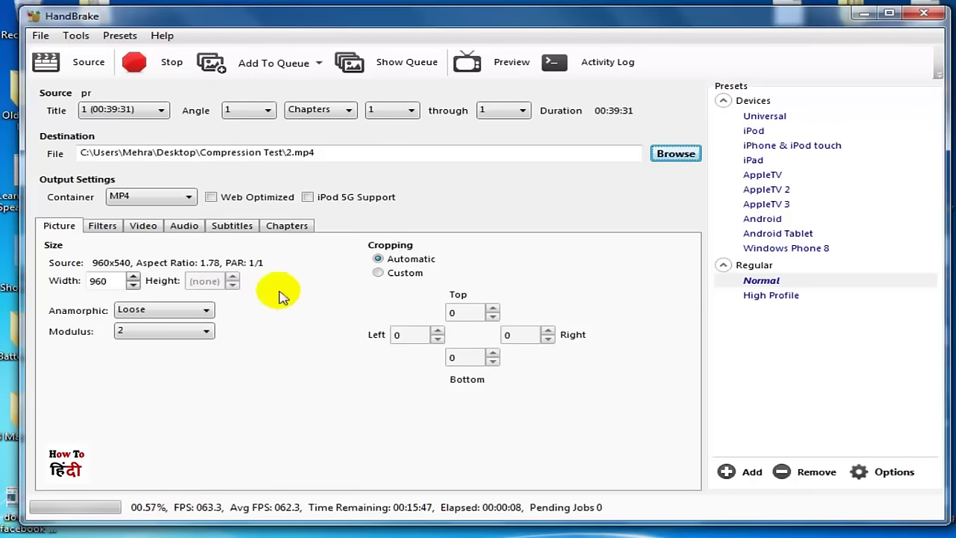
{"action": "left_click_drag", "start_coordinate": [365, 19], "coordinate": [514, 28]}
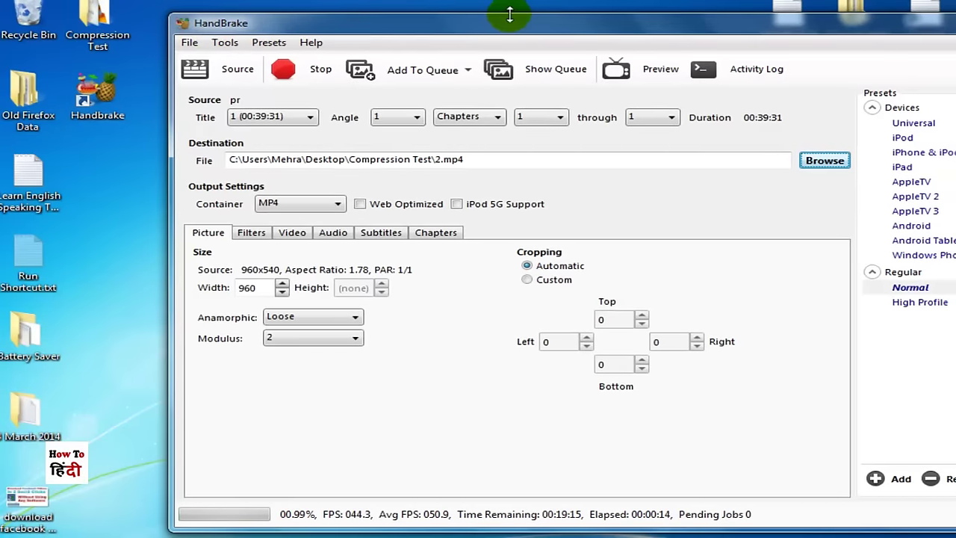
{"action": "left_click_drag", "start_coordinate": [504, 24], "coordinate": [458, 20]}
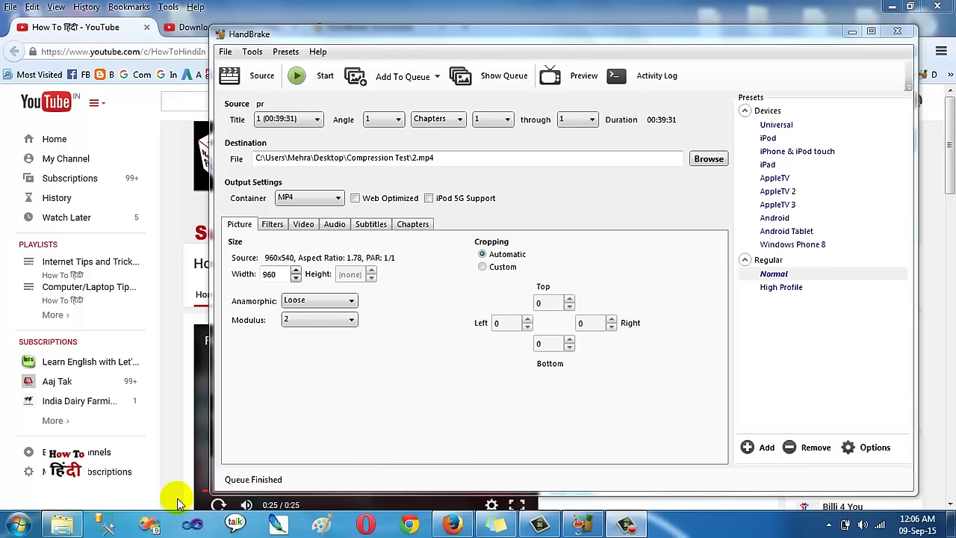
Open the Compression Test folder and compare the file sizes of pr.mp4 and 2.mp4
{"action": "left_click", "coordinate": [67, 527]}
{"action": "left_click", "coordinate": [539, 238]}
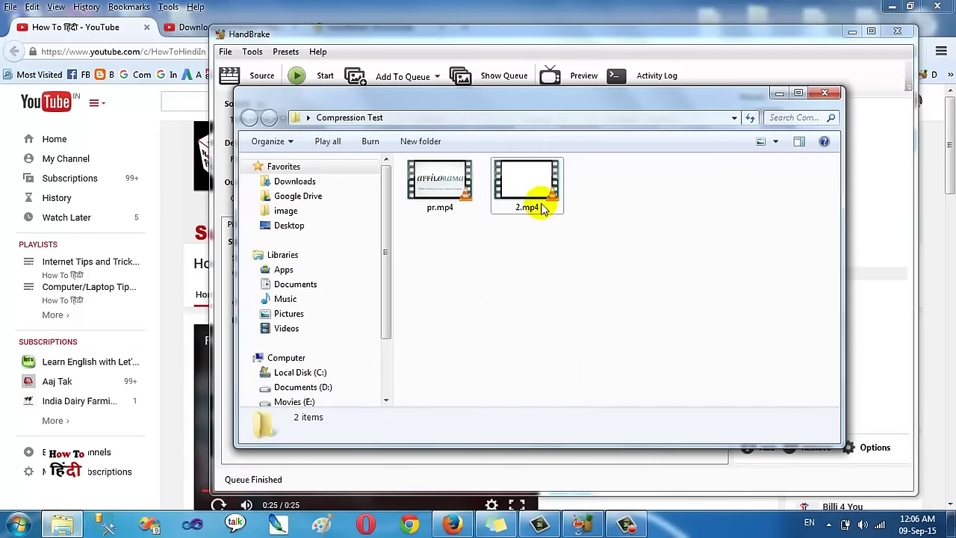
{"action": "left_click_drag", "start_coordinate": [550, 109], "coordinate": [494, 72]}
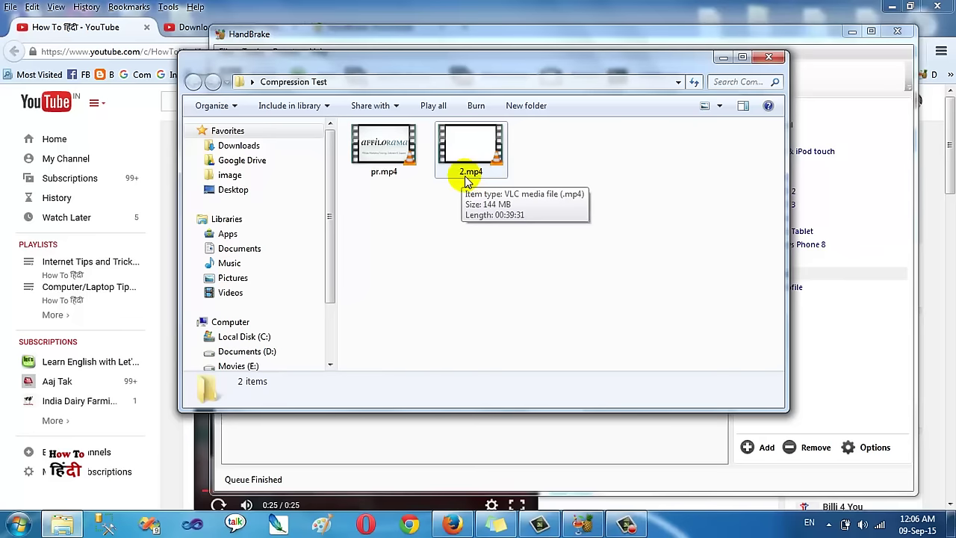
{"action": "left_click", "coordinate": [384, 164]}
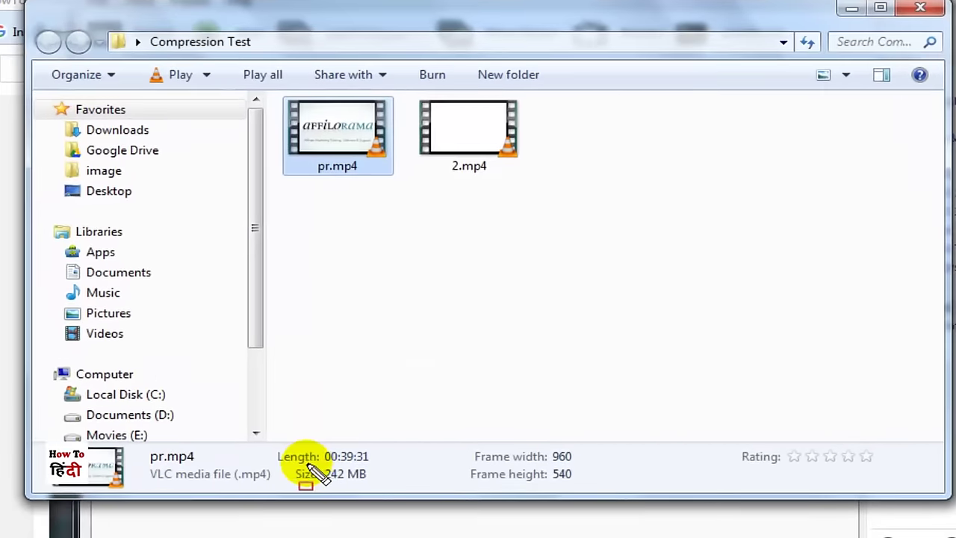
{"action": "left_click", "coordinate": [484, 157]}
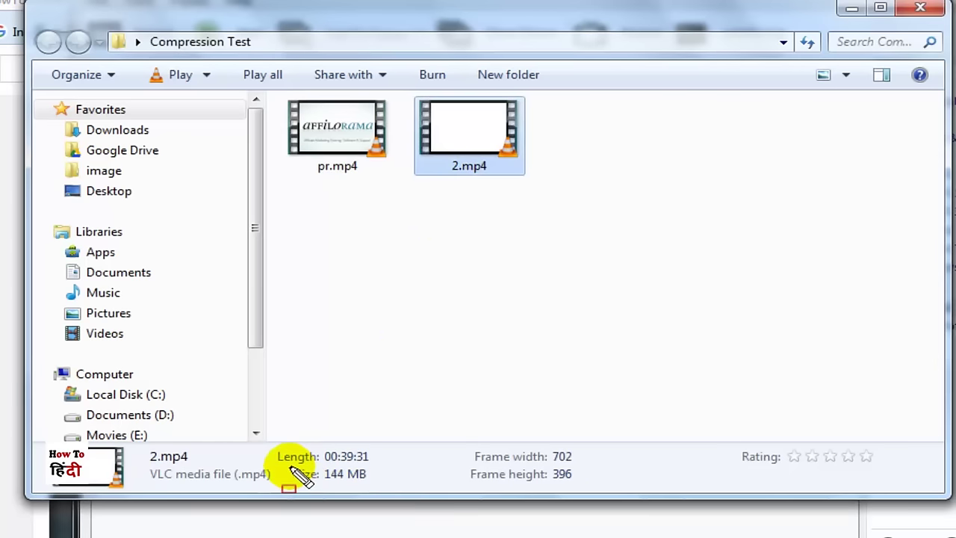
{"action": "left_click_drag", "start_coordinate": [288, 467], "coordinate": [420, 493]}
{"action": "key", "text": "Escape"}
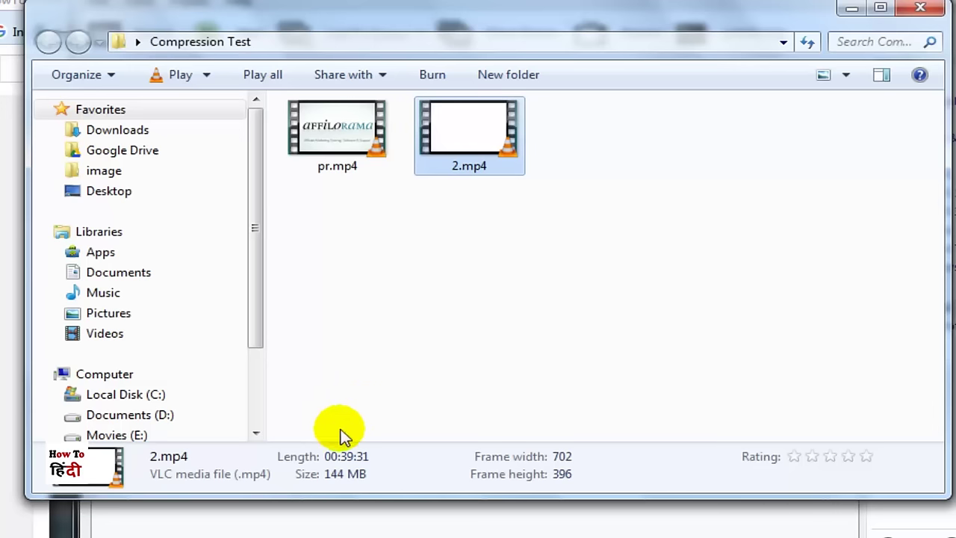
Play the original pr.mp4 in VLC media player and skip to about its middle to check the picture quality
{"action": "left_click", "coordinate": [333, 130]}
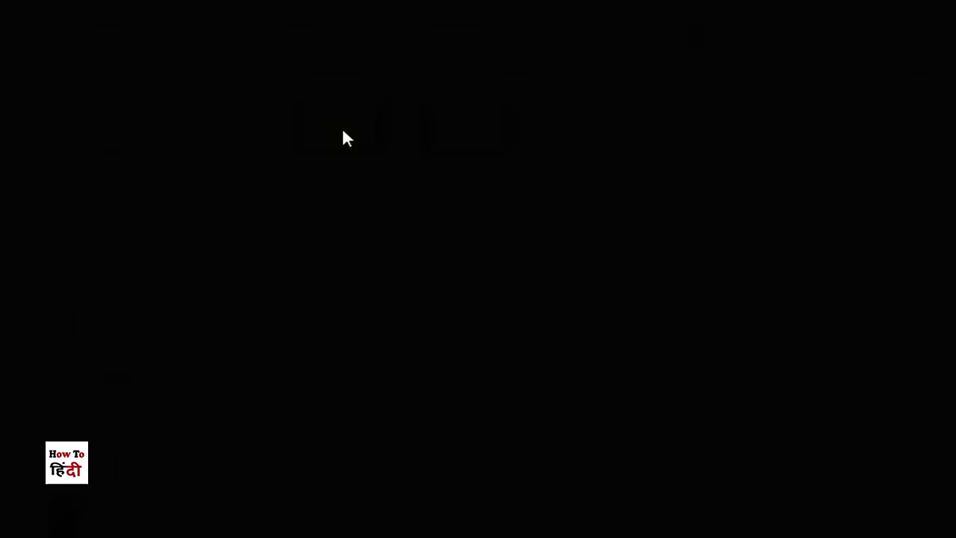
{"action": "double_click", "coordinate": [343, 137]}
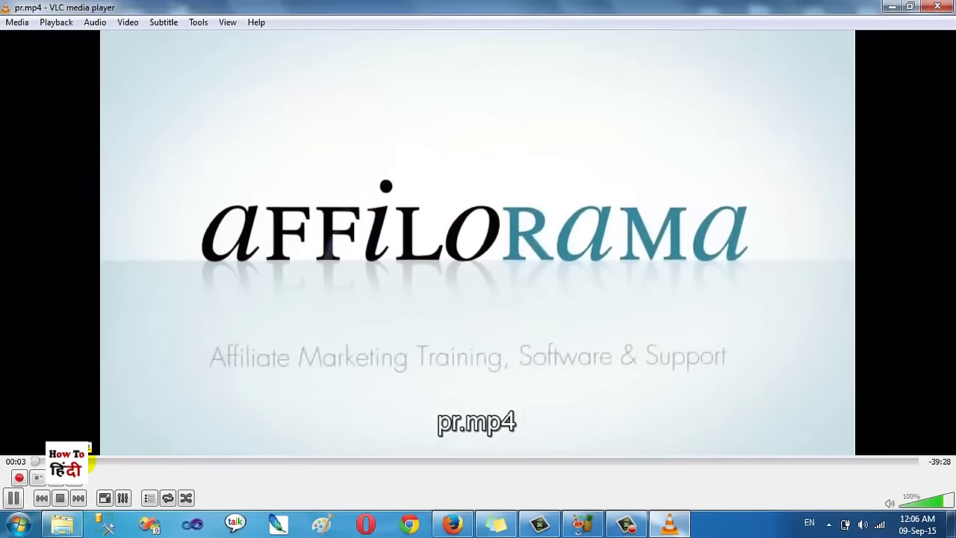
{"action": "left_click", "coordinate": [115, 463]}
{"action": "left_click", "coordinate": [463, 461]}
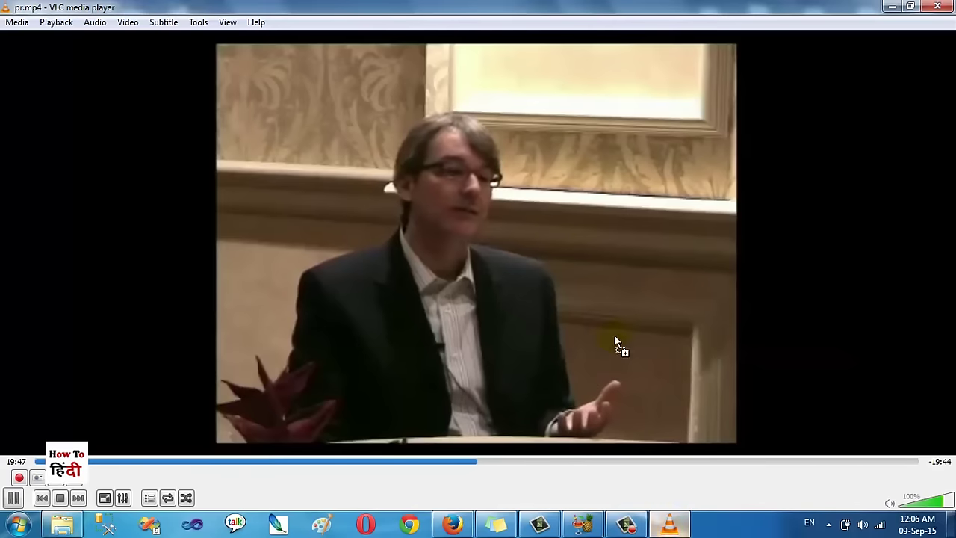
Play the compressed 2.mp4 in VLC and skip through several points up to about its middle to judge its quality
{"action": "key", "text": "n"}
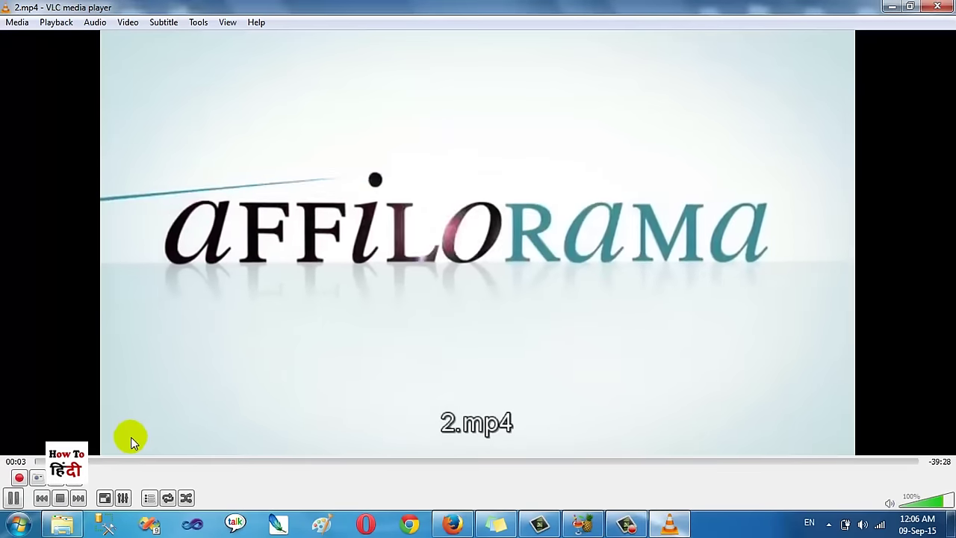
{"action": "left_click", "coordinate": [96, 461]}
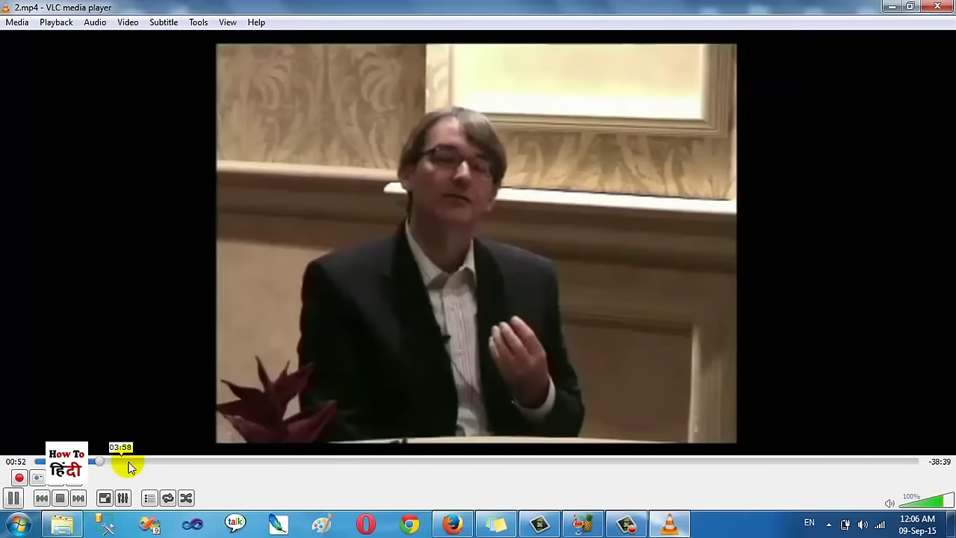
{"action": "left_click", "coordinate": [149, 462]}
{"action": "left_click", "coordinate": [289, 462]}
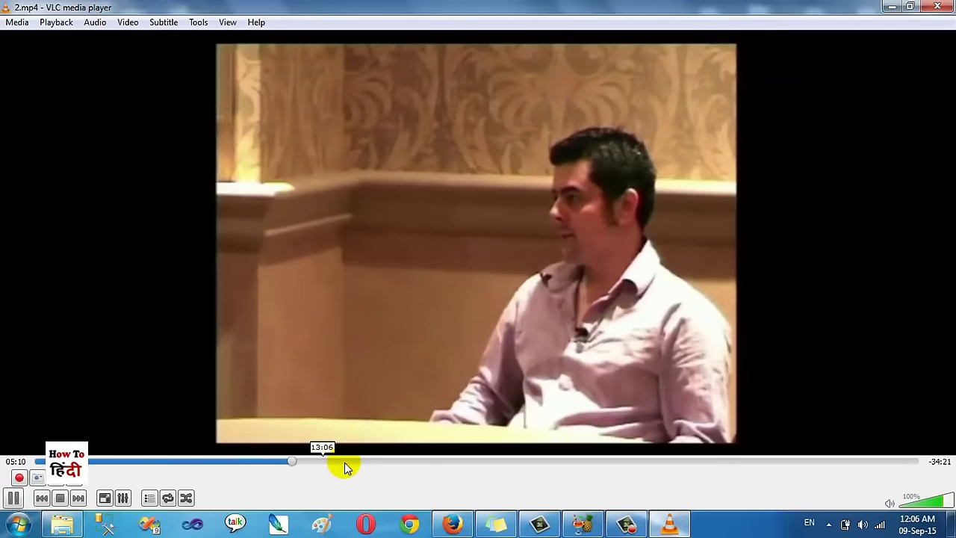
{"action": "left_click", "coordinate": [346, 464]}
{"action": "left_click", "coordinate": [473, 463]}
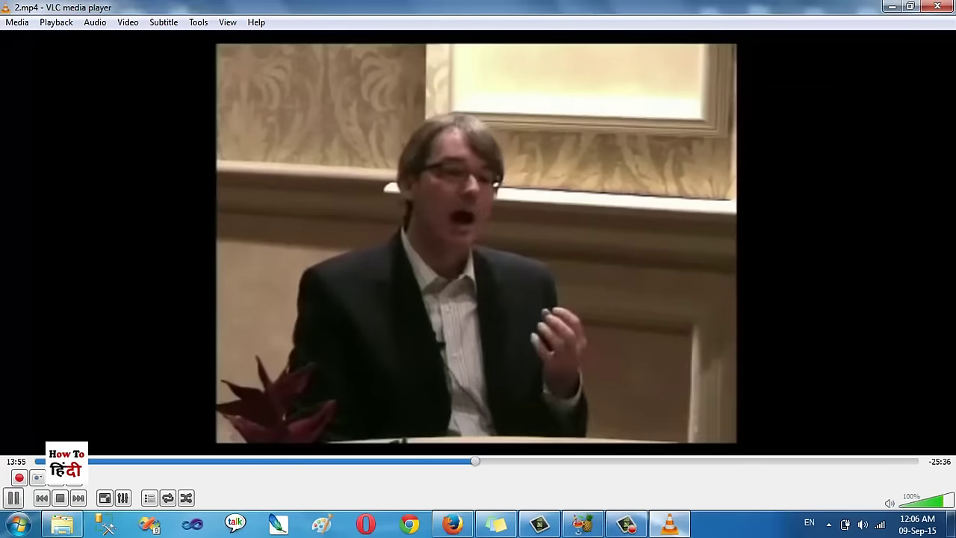
Minimize VLC, switch to the browser and view the Download Facebook Videos page on YouTube down to its description
{"action": "left_click", "coordinate": [893, 7]}
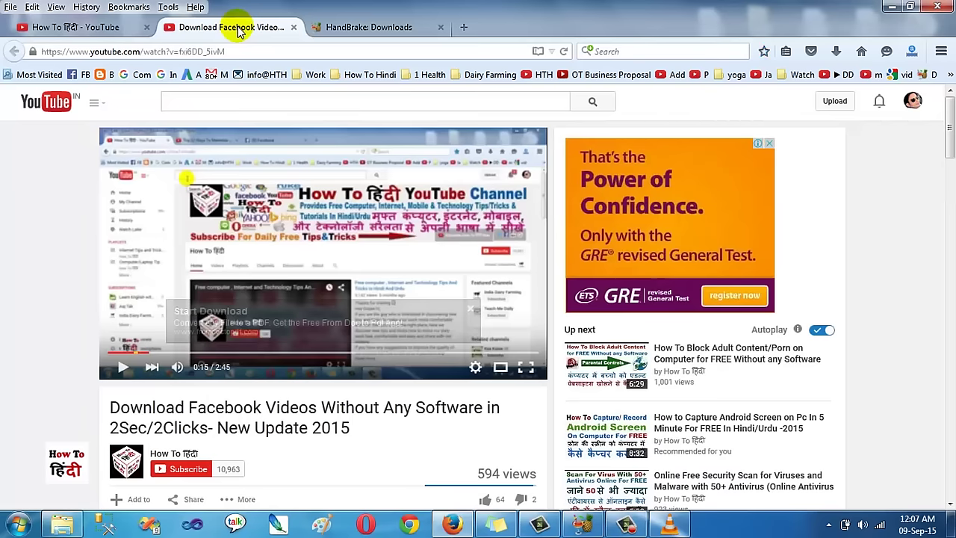
{"action": "scroll", "coordinate": [450, 206], "scroll_direction": "down", "scroll_amount": 2}
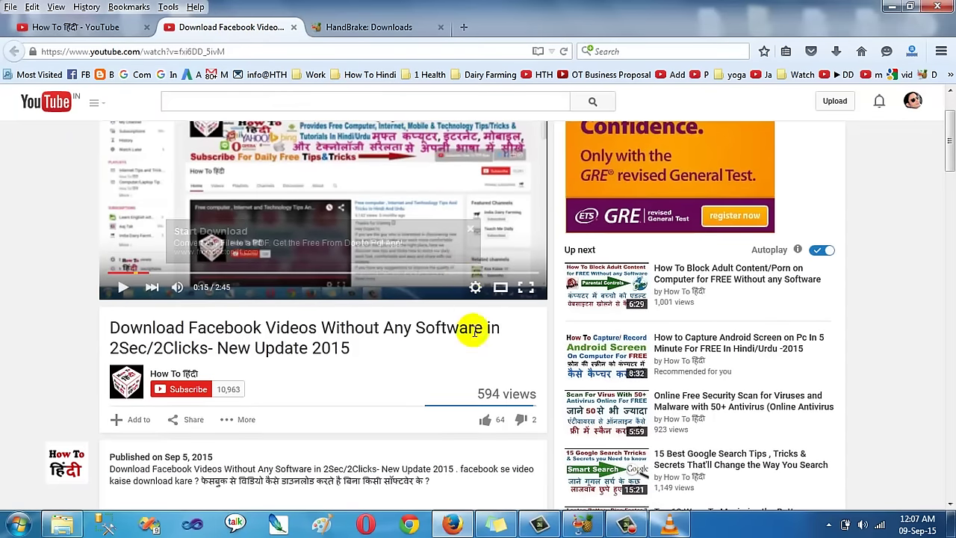